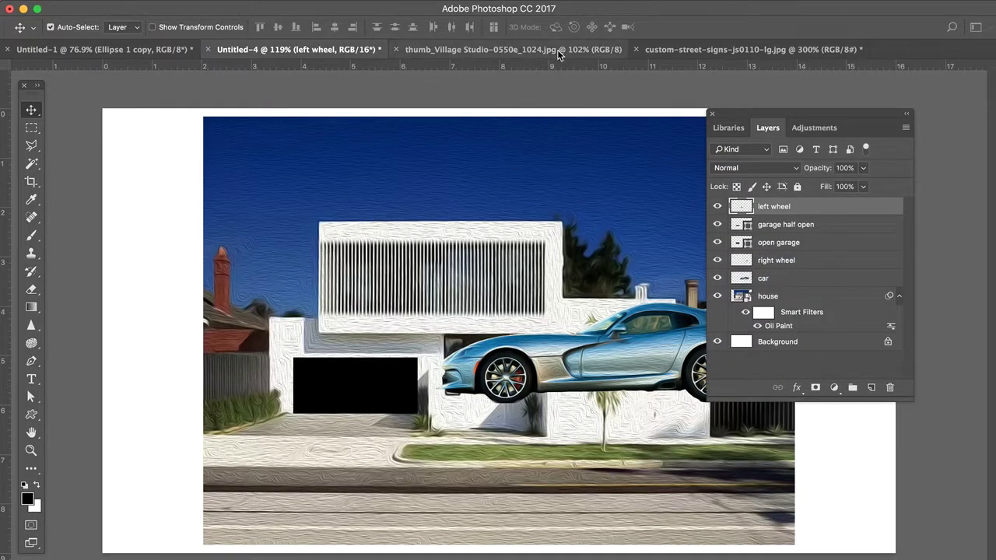
Move the Layers and Tools panels clear of the canvas and zoom out to 99.4%.
{"action": "left_click_drag", "start_coordinate": [752, 113], "coordinate": [807, 98]}
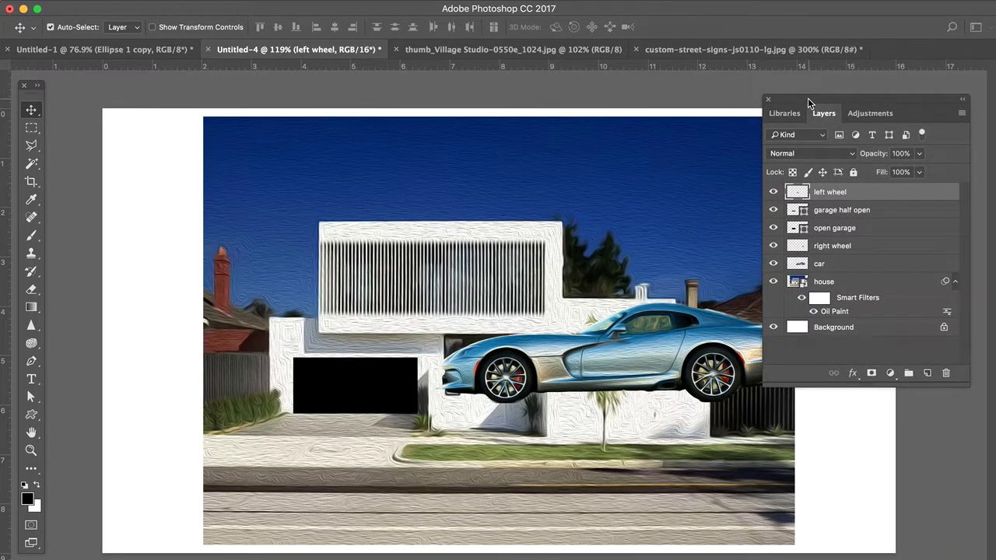
{"action": "key", "text": "super+minus"}
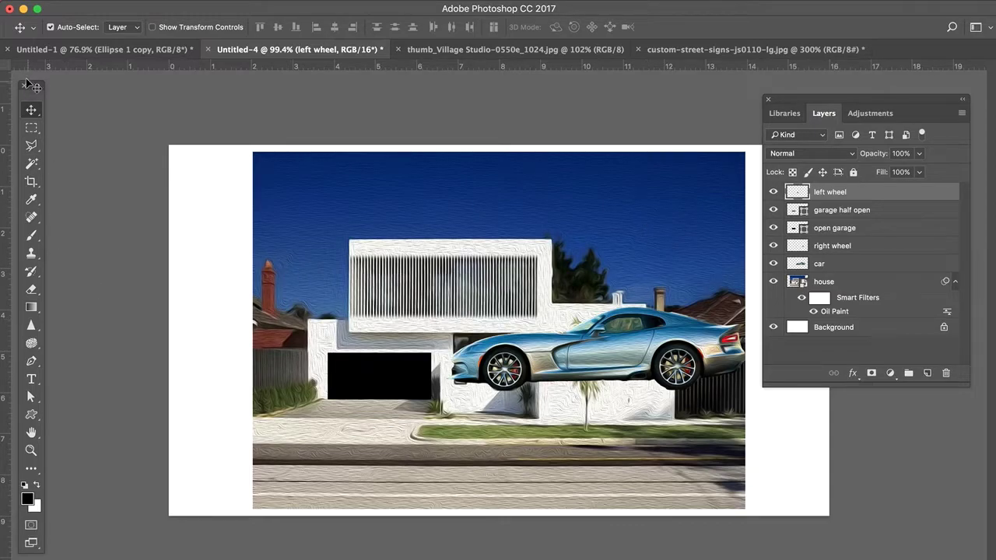
{"action": "left_click_drag", "start_coordinate": [28, 94], "coordinate": [130, 86]}
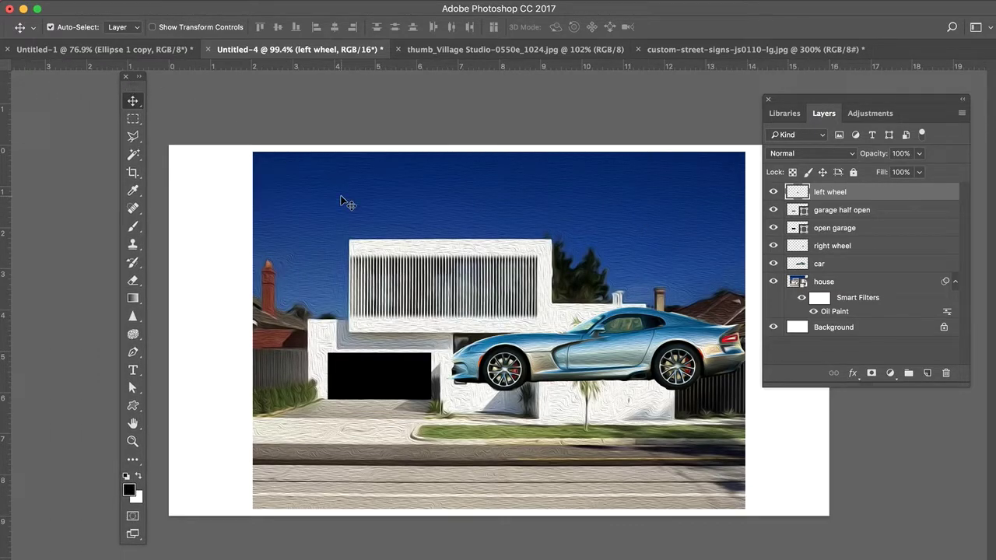
Free Transform the Oil Paint house layer, dragging its left and right edges out to the canvas edges.
{"action": "left_click", "coordinate": [877, 287]}
{"action": "left_click", "coordinate": [773, 285]}
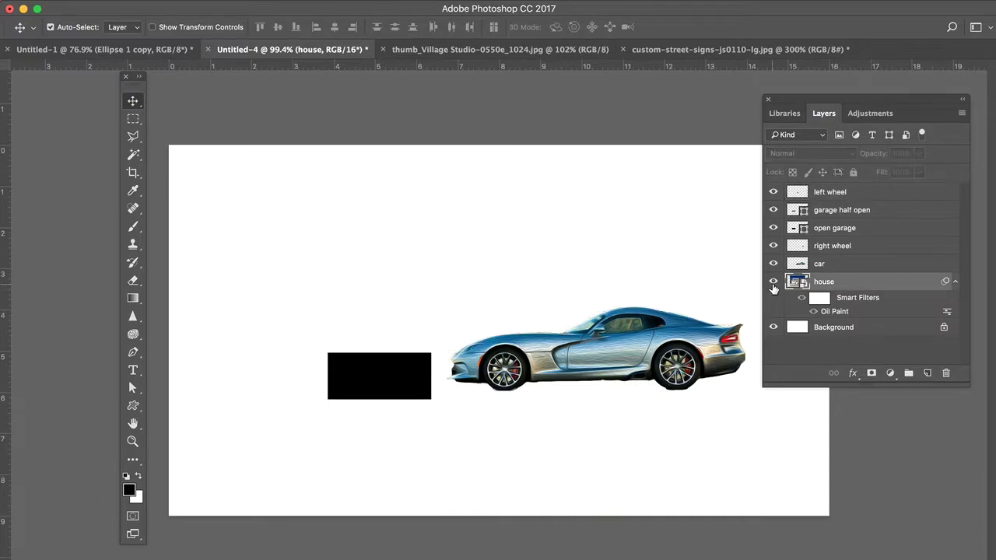
{"action": "left_click", "coordinate": [773, 283]}
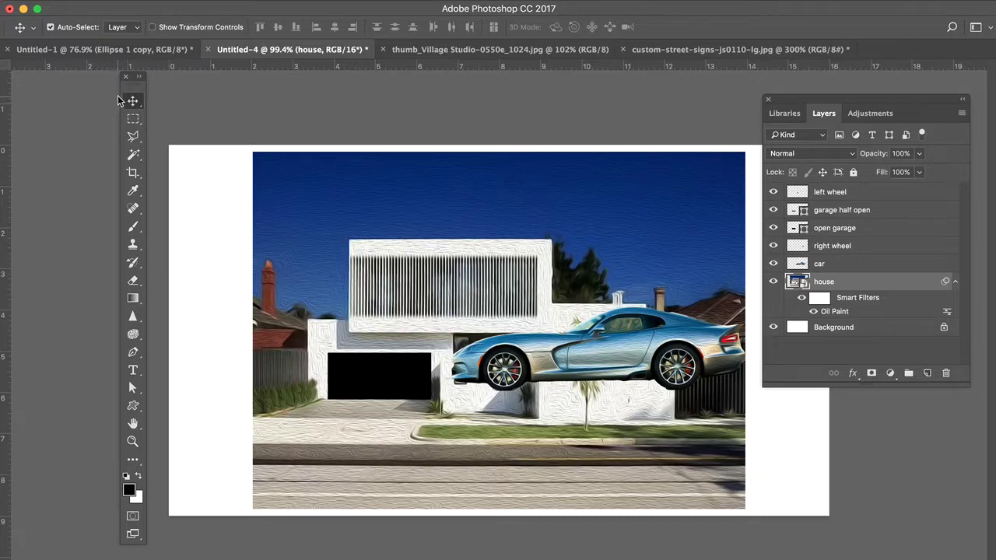
{"action": "key", "text": "super+t"}
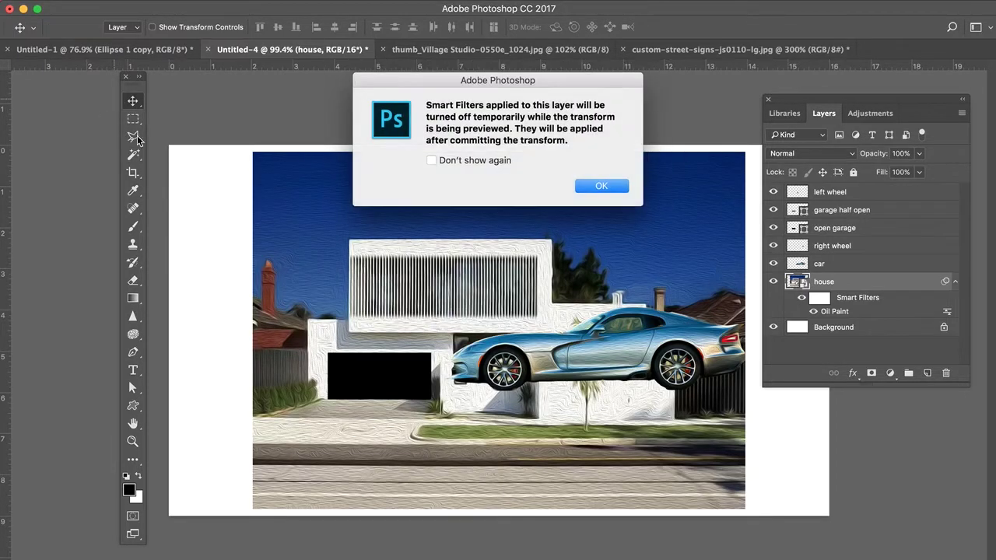
{"action": "left_click", "coordinate": [601, 186]}
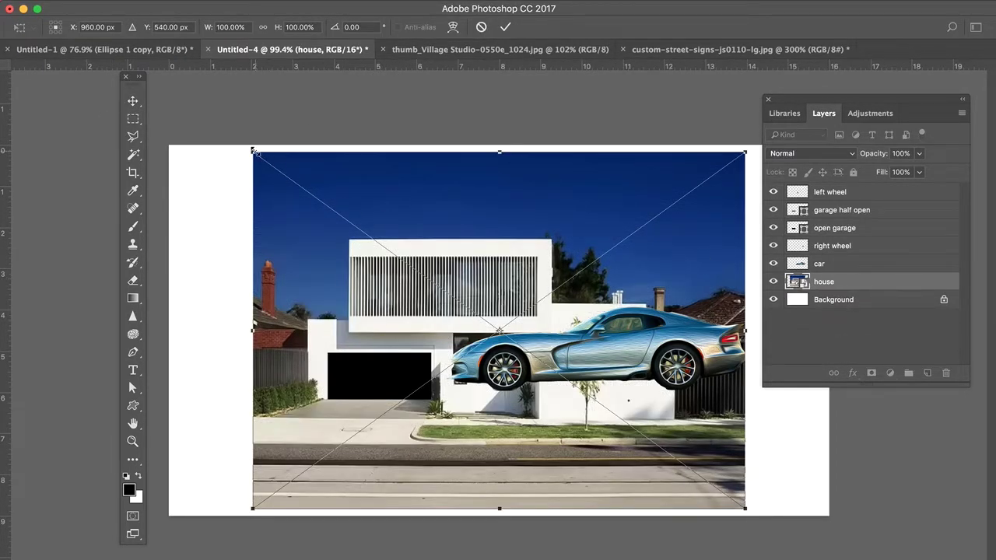
{"action": "left_click_drag", "start_coordinate": [255, 150], "coordinate": [165, 146]}
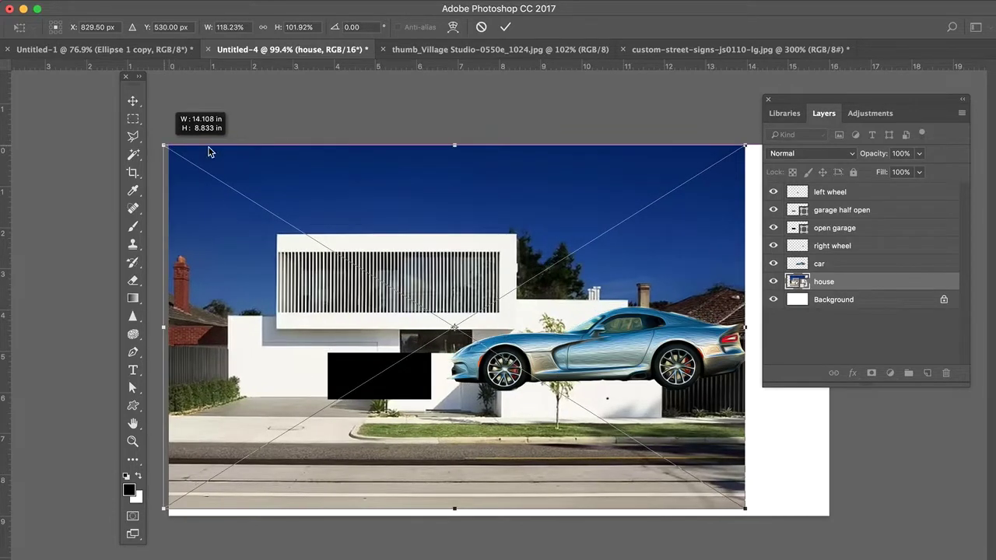
{"action": "left_click_drag", "start_coordinate": [747, 506], "coordinate": [829, 512]}
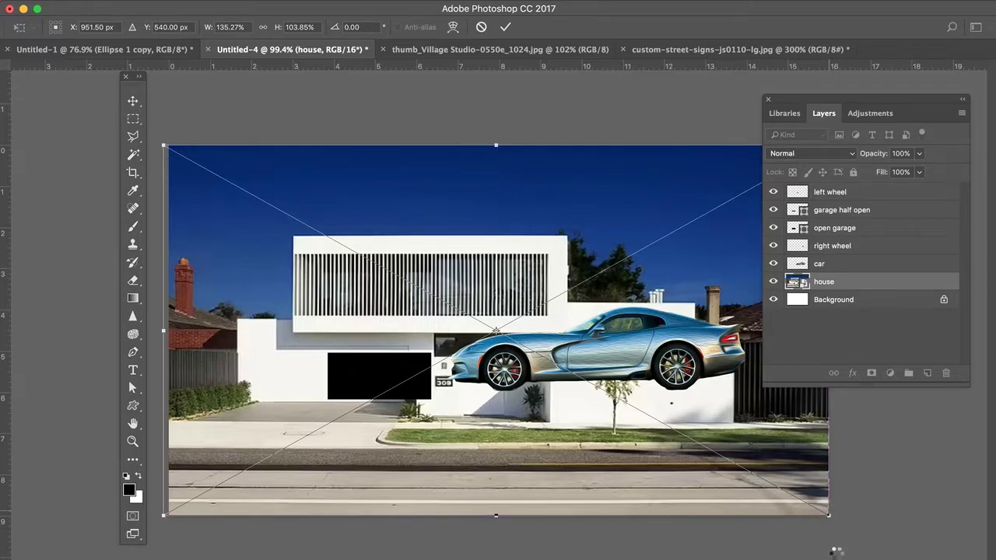
Move the car onto the road, put the left wheel below open garage, and align both wheels.
{"action": "left_click", "coordinate": [851, 266]}
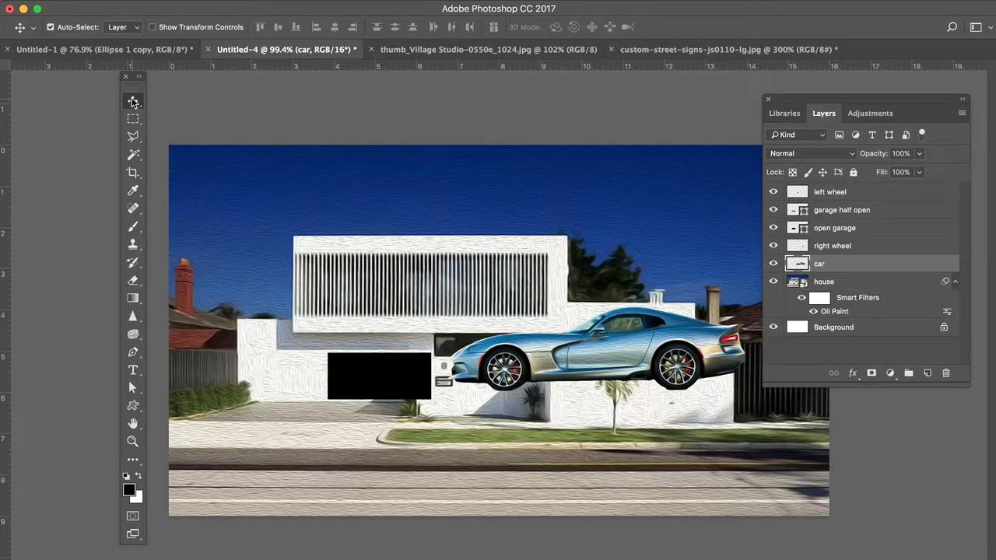
{"action": "left_click_drag", "start_coordinate": [615, 350], "coordinate": [673, 456]}
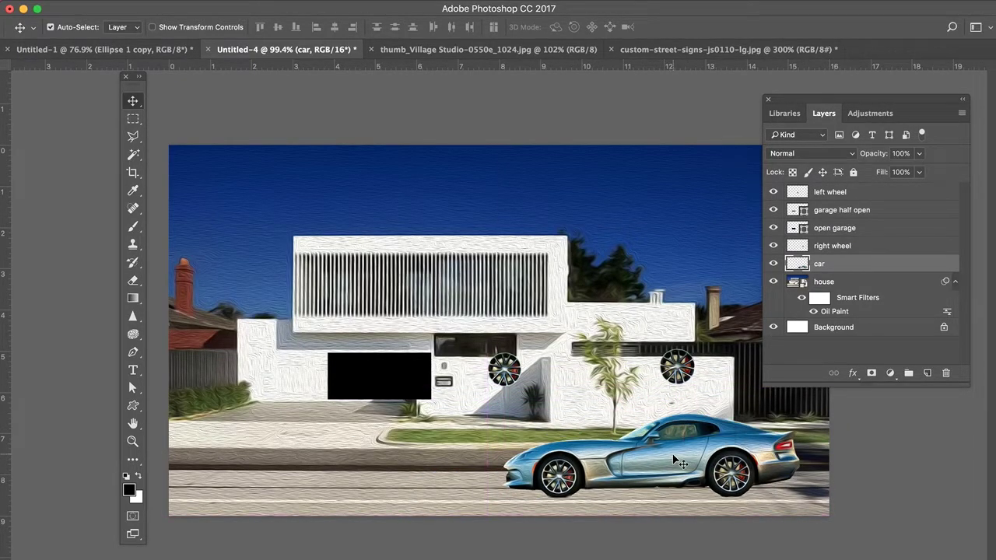
{"action": "left_click", "coordinate": [830, 248]}
{"action": "left_click_drag", "start_coordinate": [826, 191], "coordinate": [832, 247]}
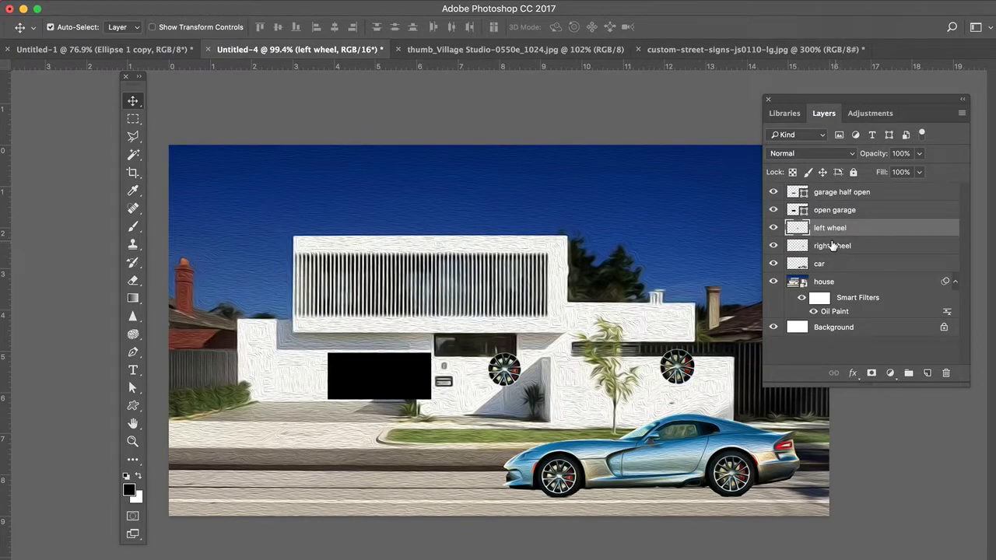
{"action": "left_click_drag", "start_coordinate": [498, 376], "coordinate": [549, 483]}
{"action": "left_click_drag", "start_coordinate": [677, 368], "coordinate": [734, 478]}
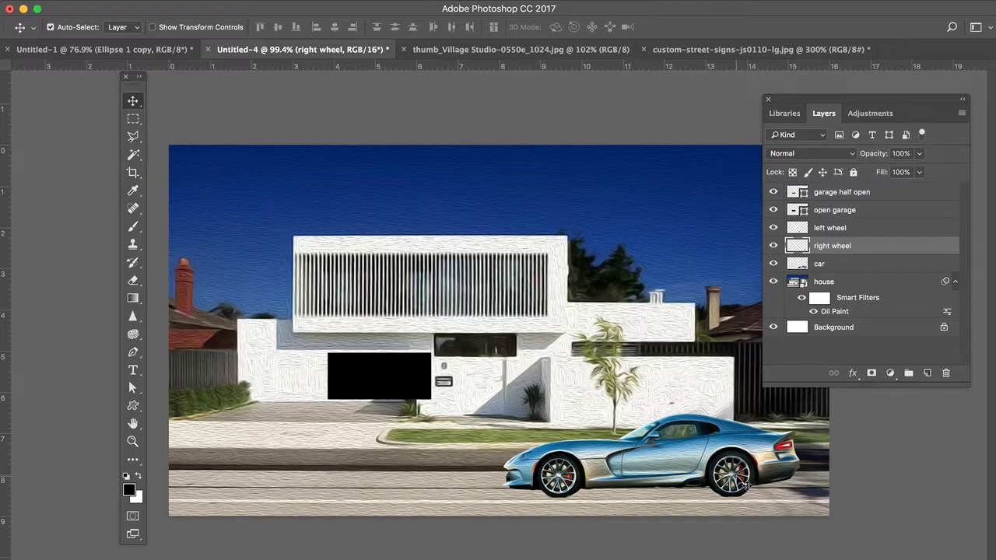
Drag the open garage block left and undo the accidental shift of the house.
{"action": "left_click_drag", "start_coordinate": [390, 382], "coordinate": [360, 378]}
{"action": "key", "text": "super+z"}
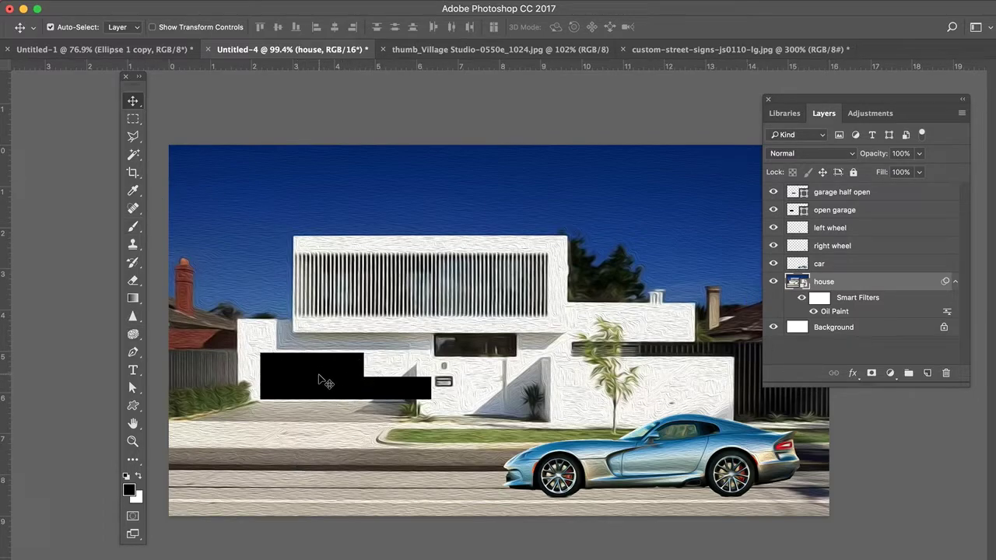
Move the open garage block into the garage opening and stretch it up to the top.
{"action": "left_click_drag", "start_coordinate": [322, 378], "coordinate": [398, 382]}
{"action": "key", "text": "ctrl+t"}
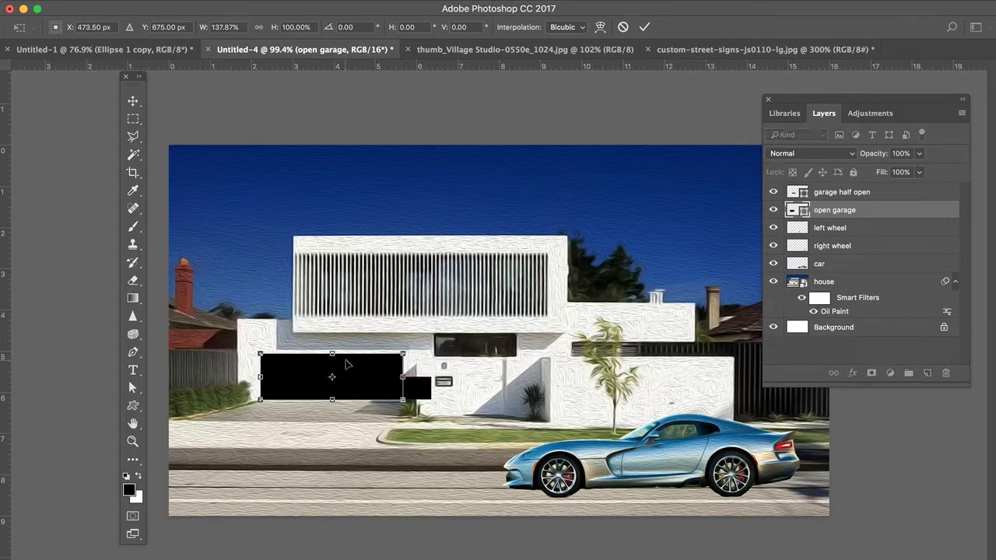
{"action": "left_click_drag", "start_coordinate": [333, 355], "coordinate": [332, 345]}
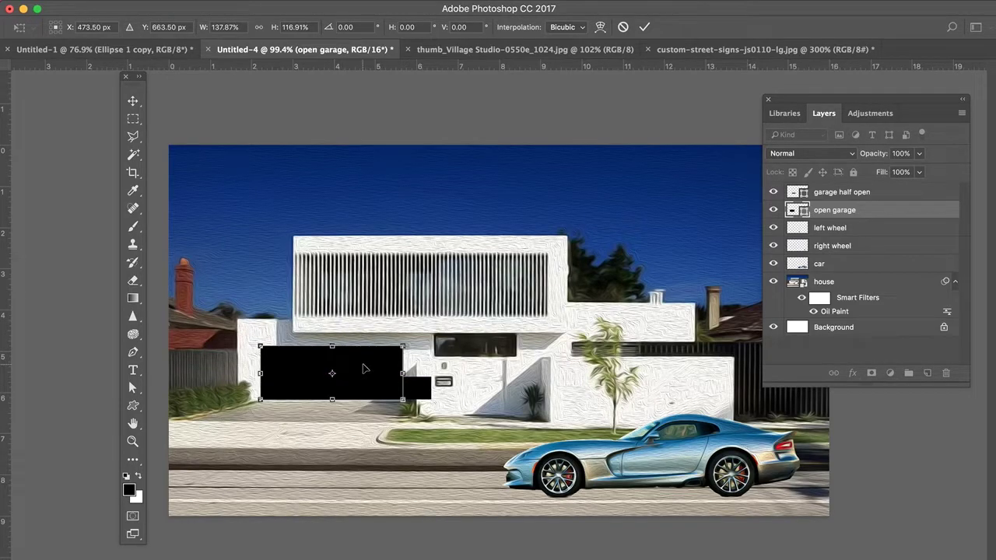
{"action": "key", "text": "Return"}
Move the half-open garage block into the garage and resize it to fill the opening.
{"action": "mouse_move", "coordinate": [414, 385]}
{"action": "left_mouse_down"}
{"action": "mouse_move", "coordinate": [355, 392]}
{"action": "mouse_move", "coordinate": [345, 381]}
{"action": "mouse_move", "coordinate": [402, 386]}
{"action": "left_mouse_up"}
{"action": "key", "text": "ctrl+t"}
{"action": "key", "text": "Return"}
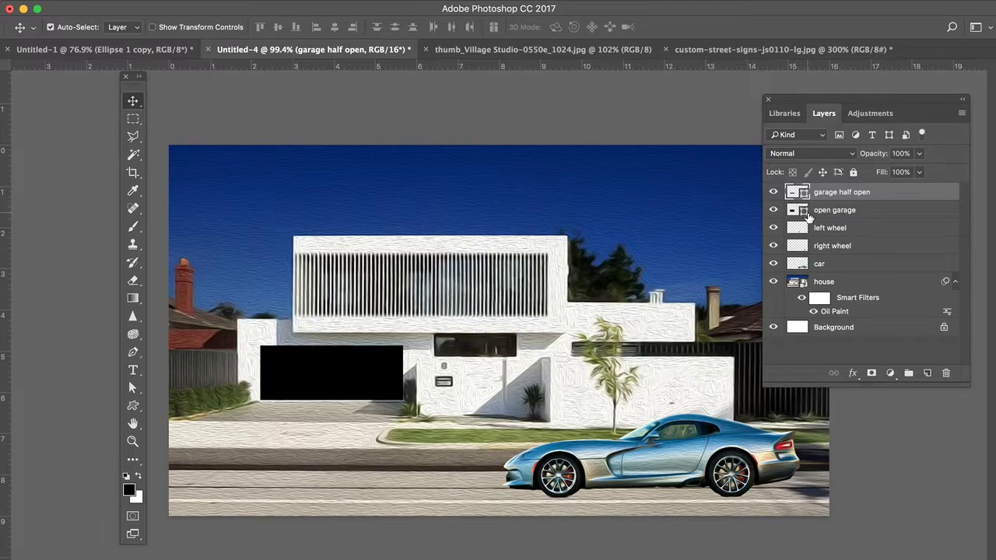
{"action": "left_click", "coordinate": [772, 191]}
{"action": "left_click", "coordinate": [773, 210]}
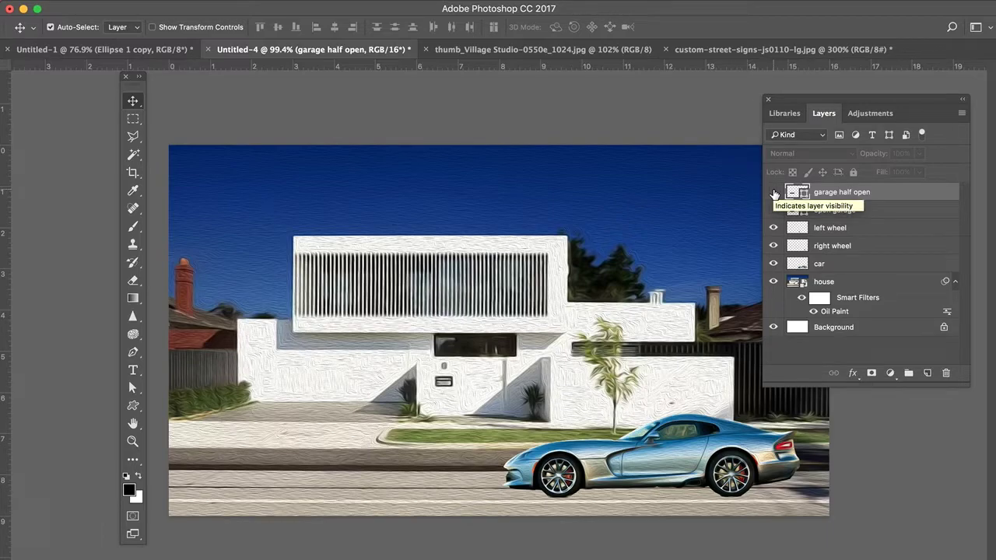
{"action": "left_click", "coordinate": [774, 193]}
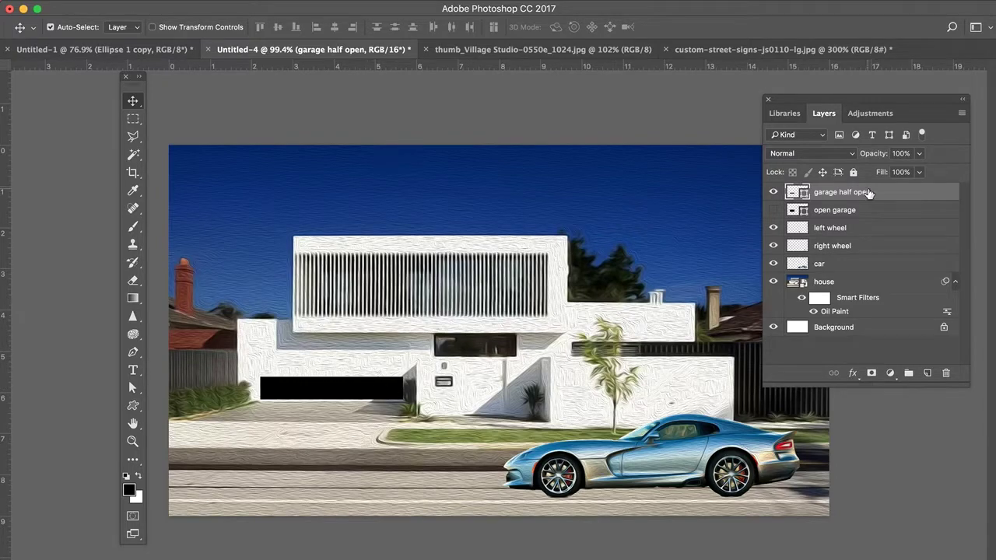
{"action": "left_click", "coordinate": [773, 210]}
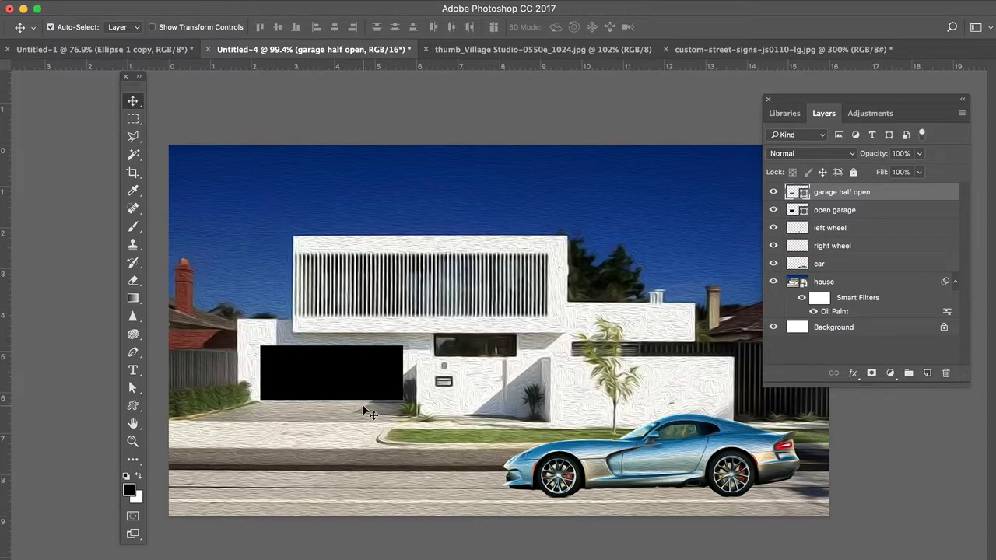
{"action": "left_click", "coordinate": [133, 406]}
Switch to the Ellipse Tool and draw a black 186 × 175 px circle in the upper-right sky.
{"action": "right_click", "coordinate": [133, 406]}
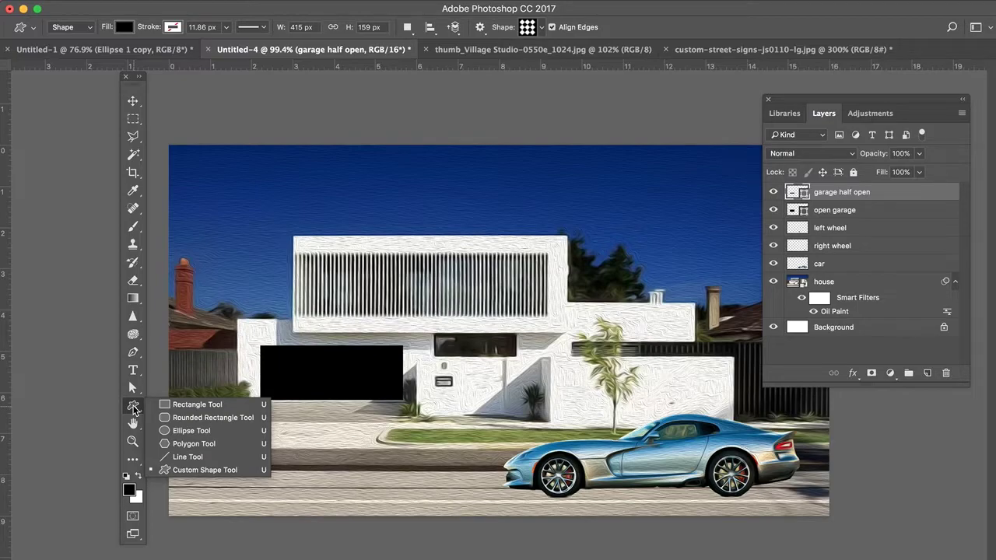
{"action": "left_click", "coordinate": [84, 398]}
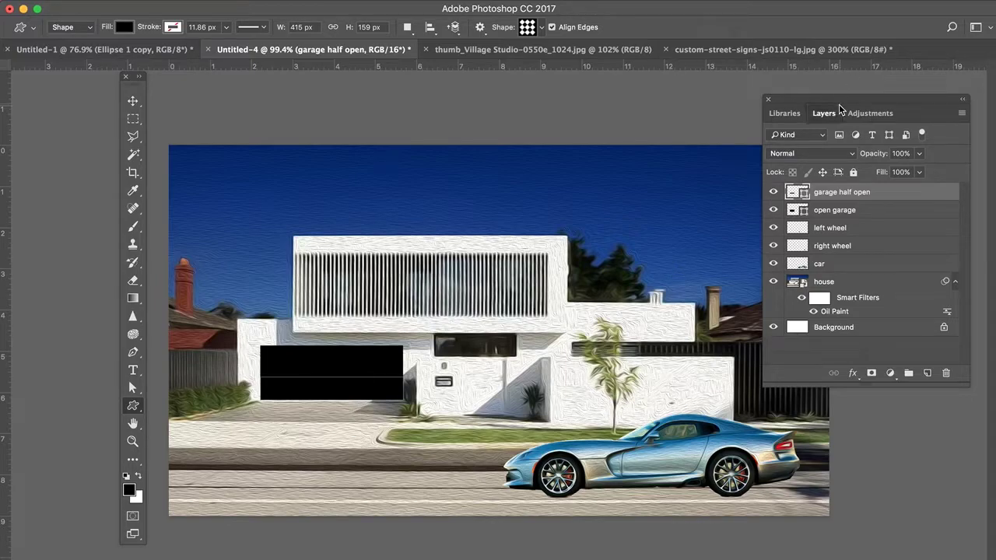
{"action": "left_click_drag", "start_coordinate": [838, 104], "coordinate": [905, 101]}
{"action": "left_click_drag", "start_coordinate": [126, 410], "coordinate": [213, 434]}
{"action": "left_click", "coordinate": [212, 430]}
{"action": "left_click_drag", "start_coordinate": [686, 178], "coordinate": [750, 237]}
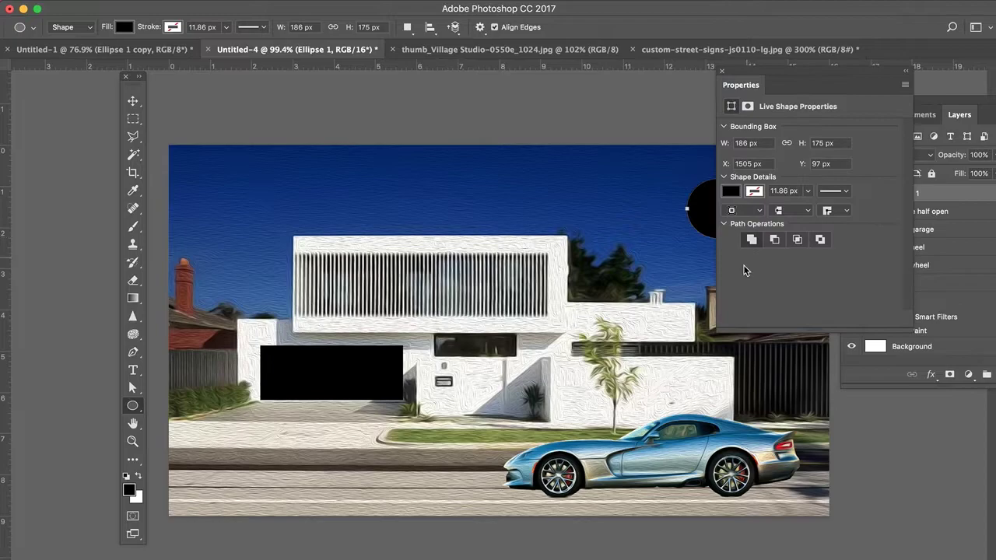
Set the Ellipse 1 fill colour to pale yellow #fffe9f through the Color Picker.
{"action": "left_click", "coordinate": [720, 73]}
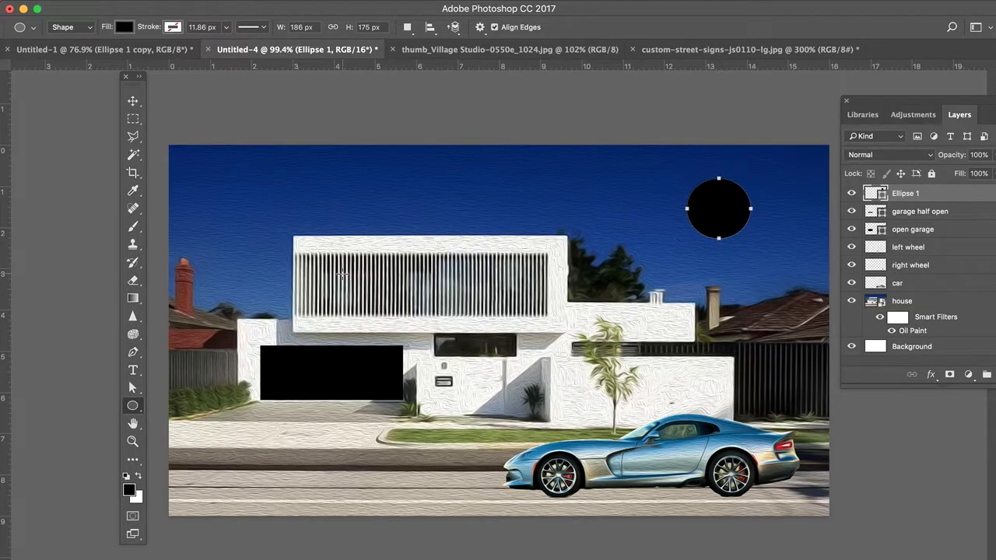
{"action": "left_click", "coordinate": [126, 28]}
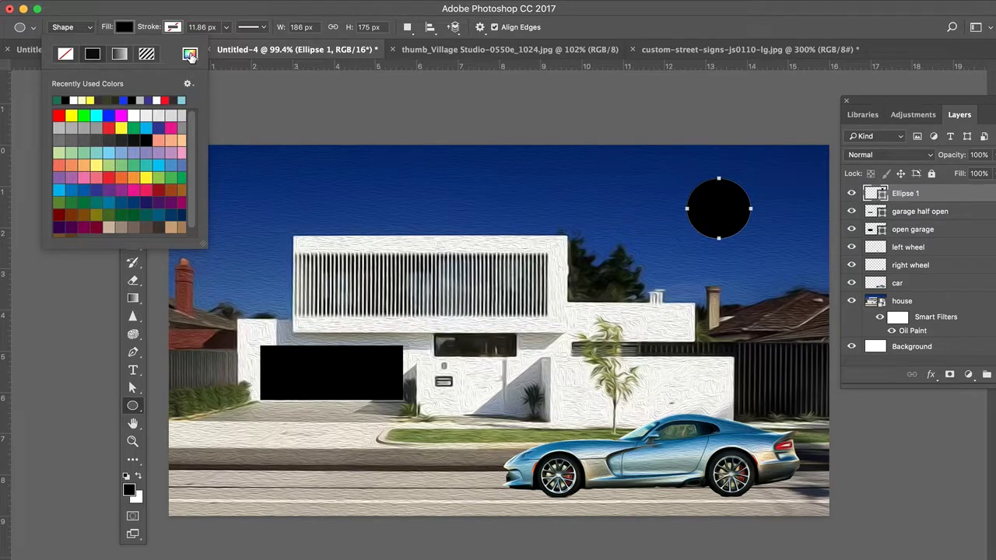
{"action": "left_click", "coordinate": [190, 55]}
{"action": "left_click", "coordinate": [212, 285]}
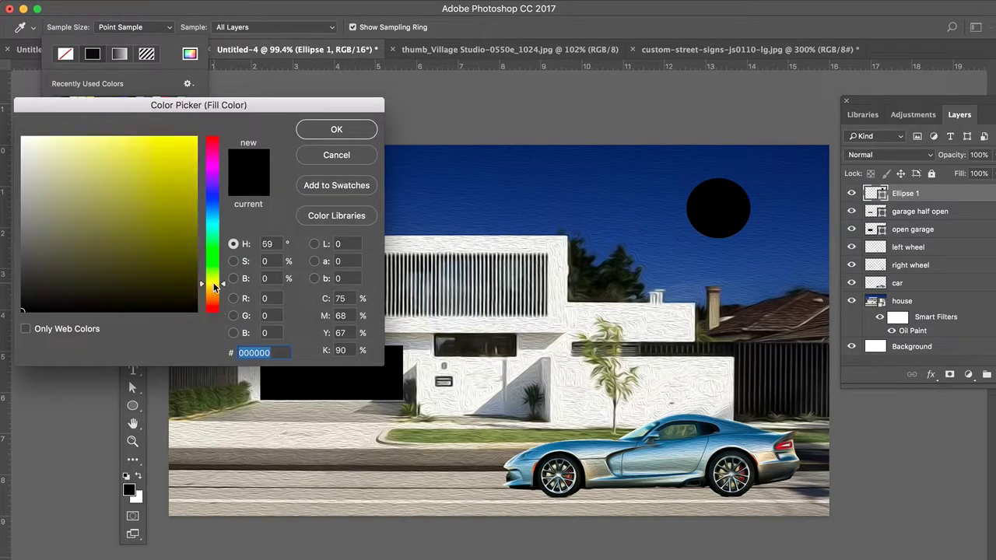
{"action": "left_click_drag", "start_coordinate": [98, 137], "coordinate": [91, 137]}
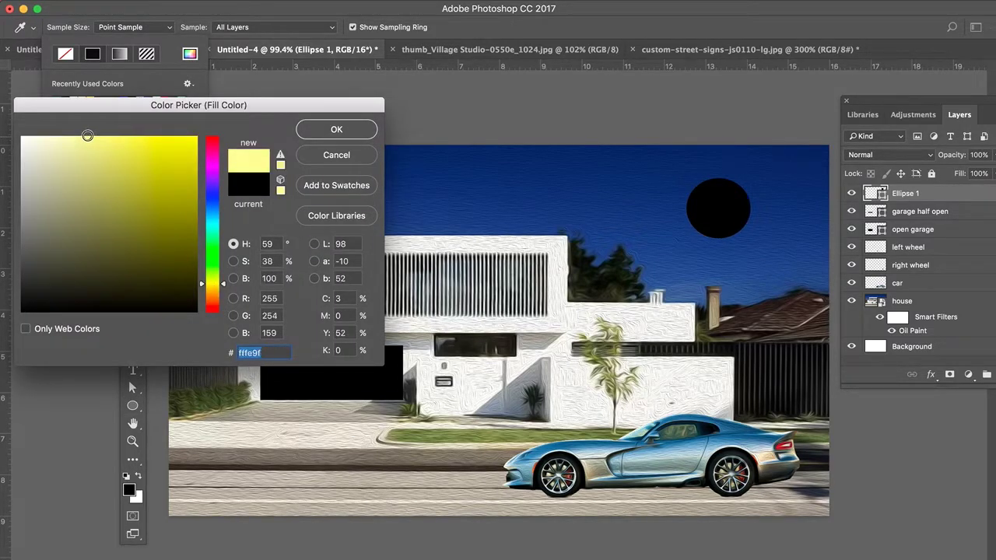
{"action": "left_click", "coordinate": [335, 129]}
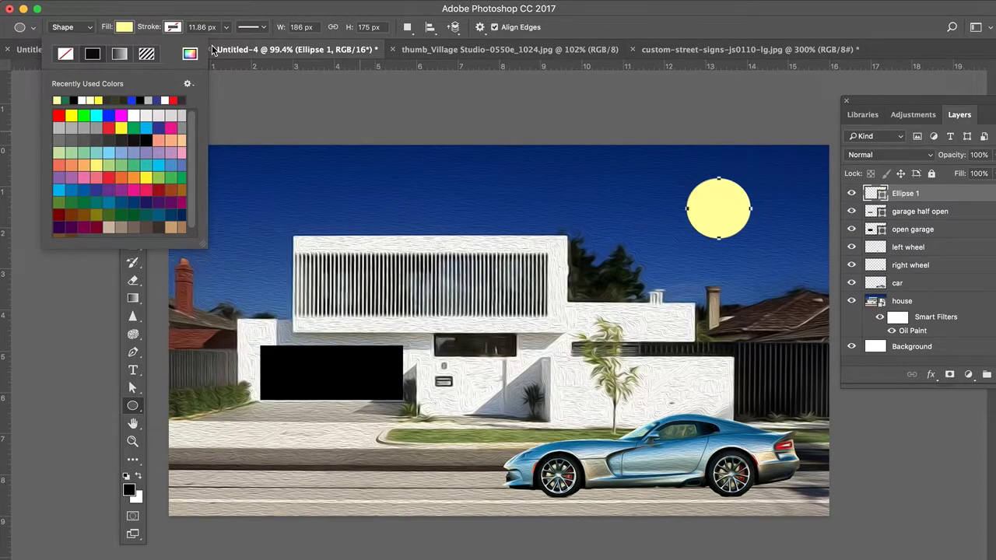
{"action": "left_click", "coordinate": [143, 14]}
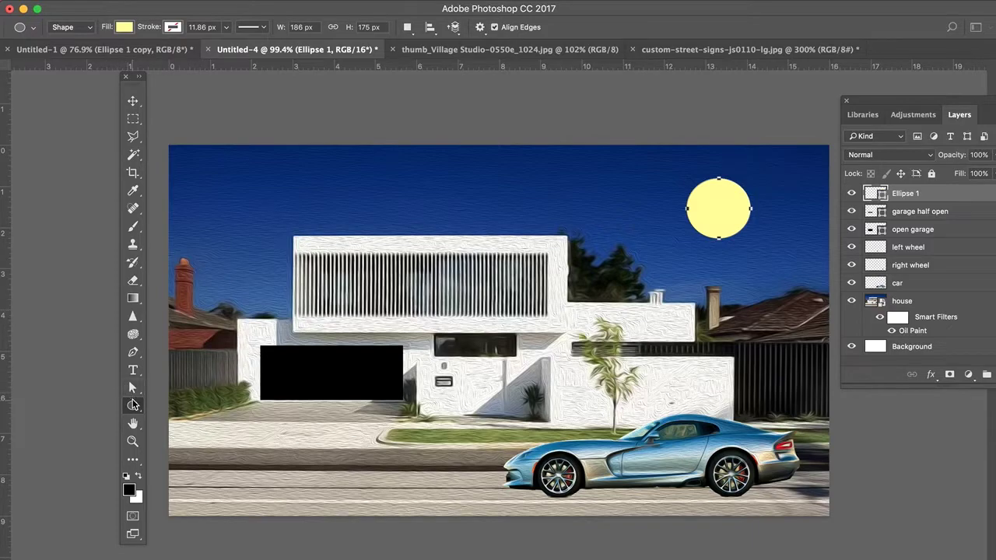
Switch to the Custom Shape Tool and browse its shape library without drawing anything.
{"action": "left_click", "coordinate": [133, 407]}
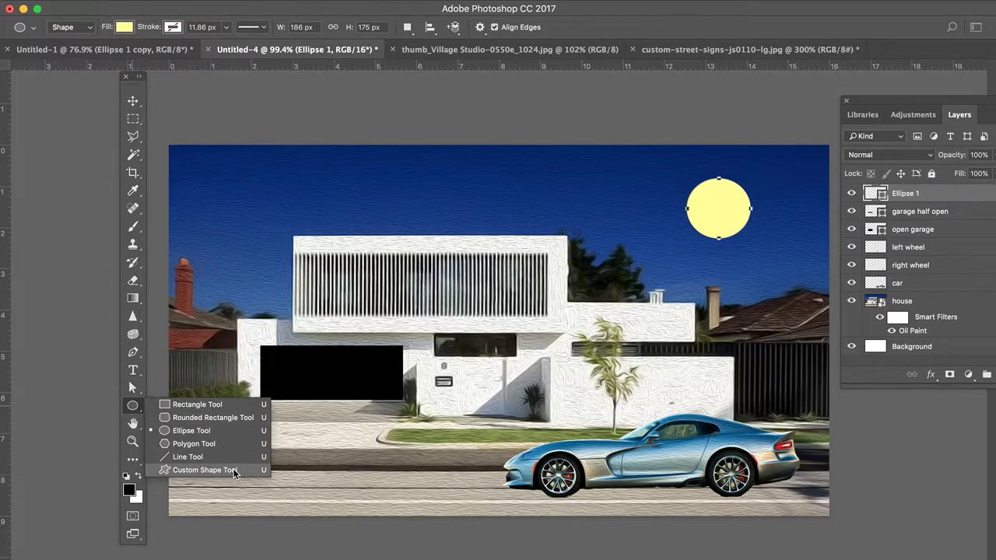
{"action": "left_click", "coordinate": [203, 469]}
{"action": "left_click", "coordinate": [543, 28]}
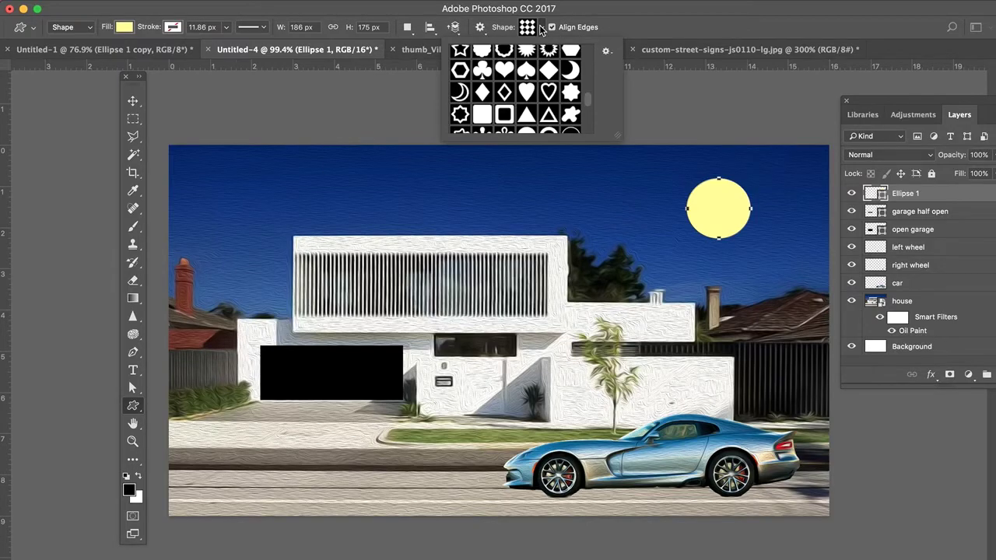
{"action": "mouse_move", "coordinate": [588, 107]}
{"action": "left_mouse_down"}
{"action": "mouse_move", "coordinate": [597, 61]}
{"action": "mouse_move", "coordinate": [596, 99]}
{"action": "left_mouse_up"}
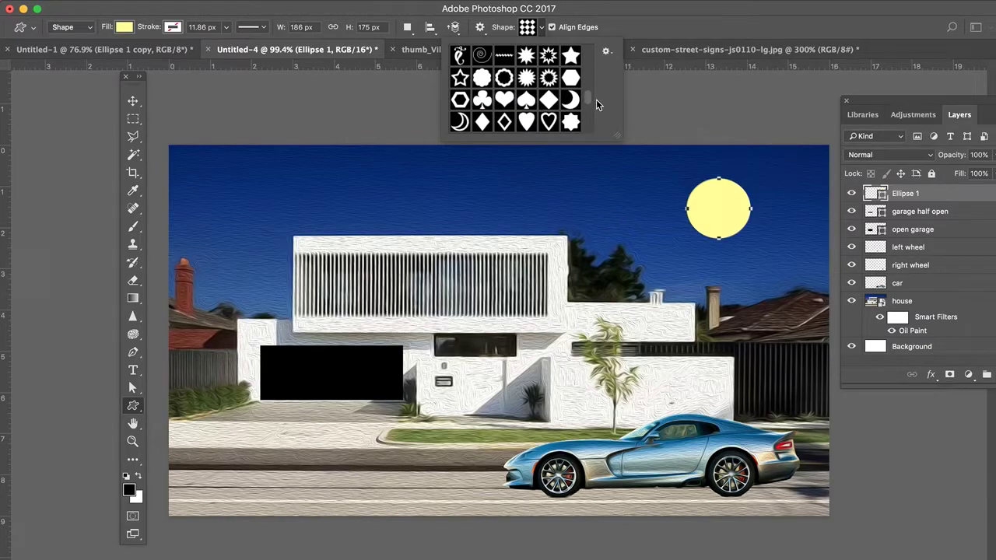
{"action": "left_click_drag", "start_coordinate": [596, 99], "coordinate": [603, 53]}
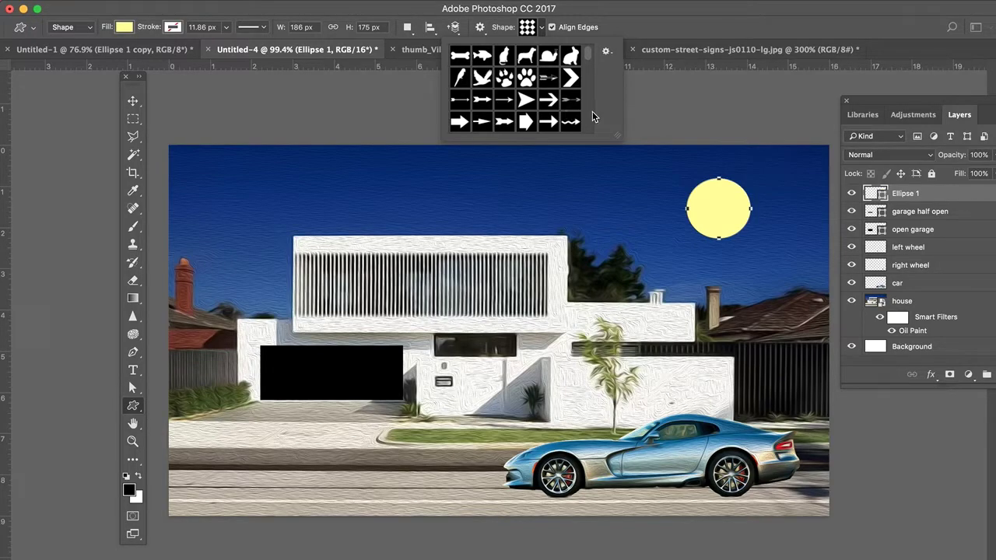
{"action": "left_click", "coordinate": [536, 28]}
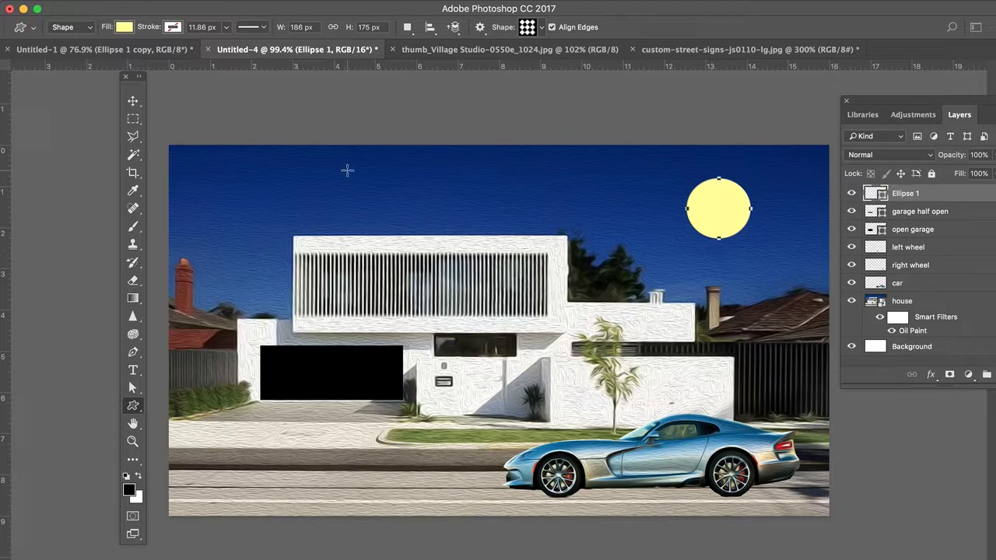
With the Move tool active, rename the Ellipse 1 layer to 'sun'.
{"action": "left_click", "coordinate": [133, 102]}
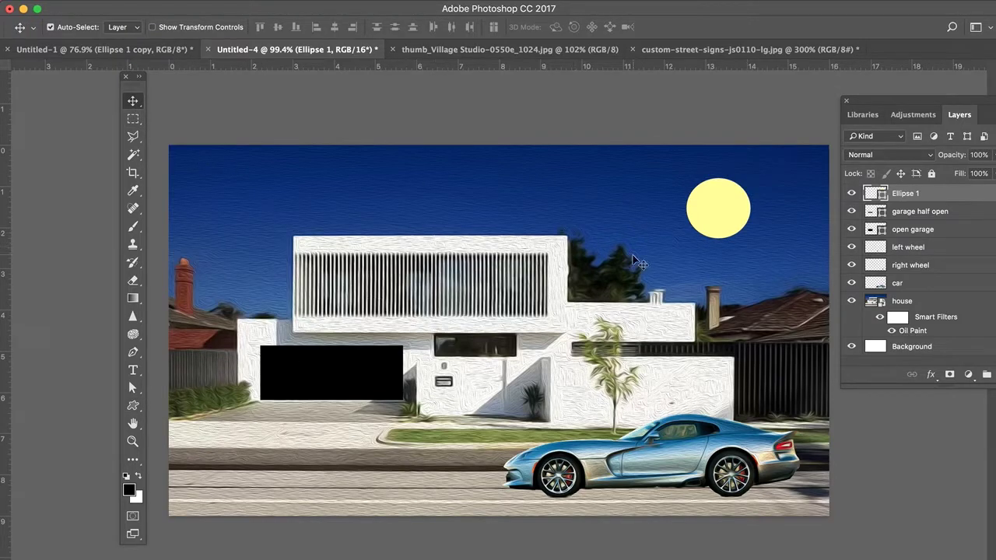
{"action": "double_click", "coordinate": [905, 193]}
{"action": "type", "text": "sun"}
{"action": "key", "text": "Return"}
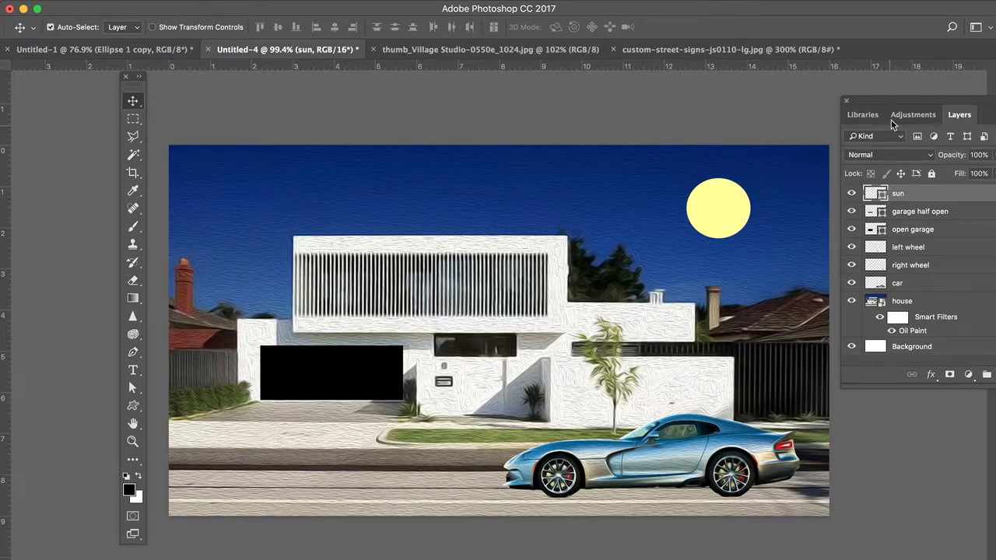
Add a new empty layer above sun and name it 'tree'.
{"action": "left_click_drag", "start_coordinate": [900, 104], "coordinate": [869, 87]}
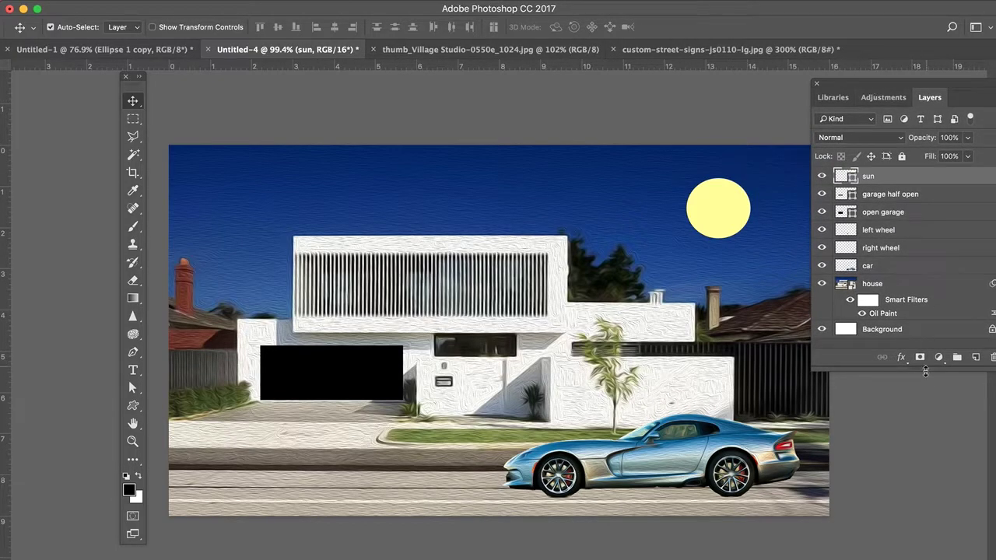
{"action": "left_click", "coordinate": [975, 357]}
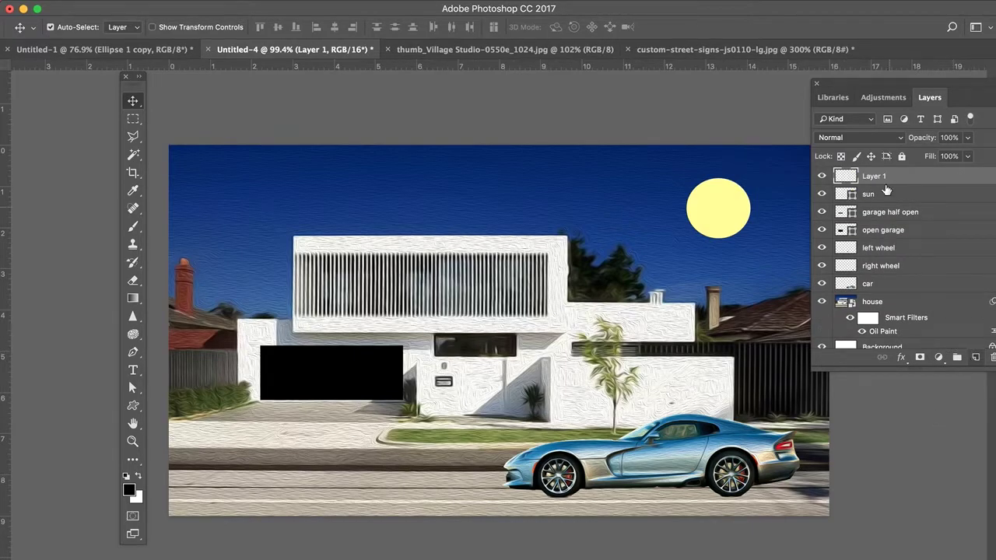
{"action": "double_click", "coordinate": [879, 177]}
{"action": "type", "text": "tree"}
{"action": "left_click", "coordinate": [916, 176]}
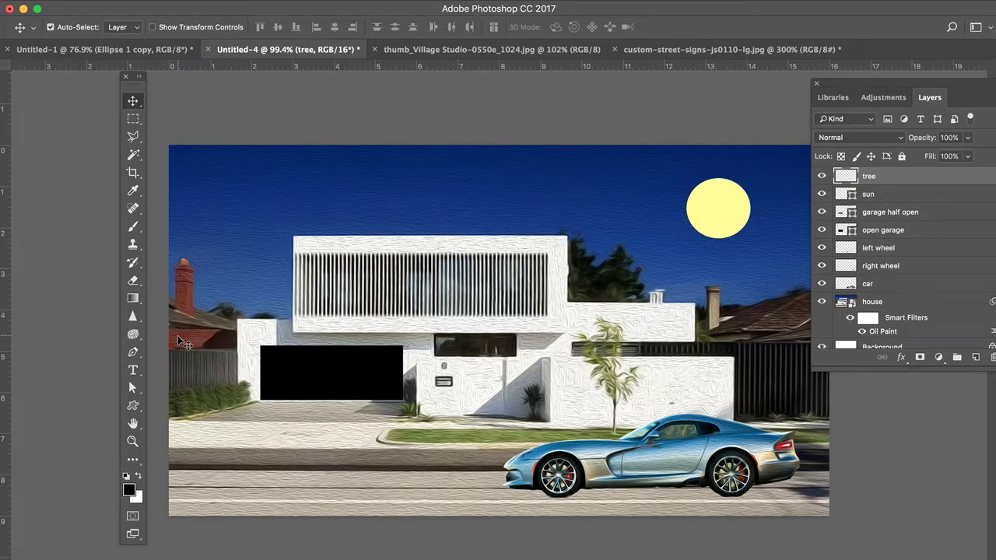
Select the Brush tool and look through its brush presets.
{"action": "left_click", "coordinate": [133, 227]}
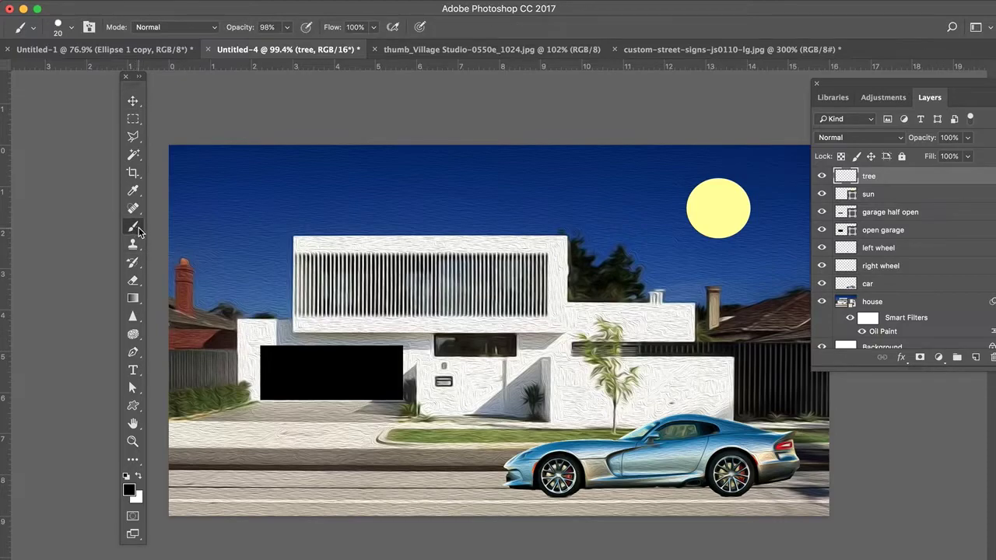
{"action": "left_click", "coordinate": [69, 32]}
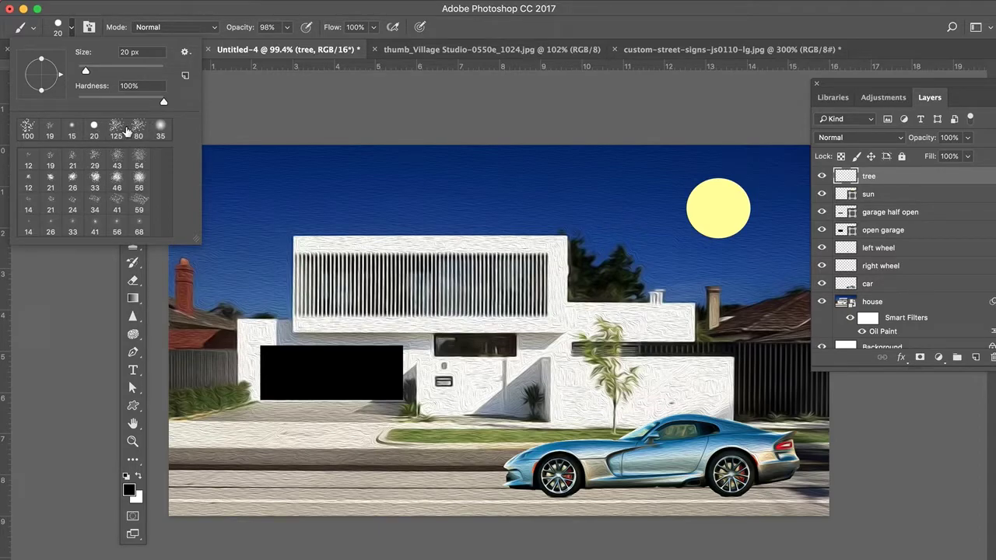
{"action": "left_click", "coordinate": [78, 9]}
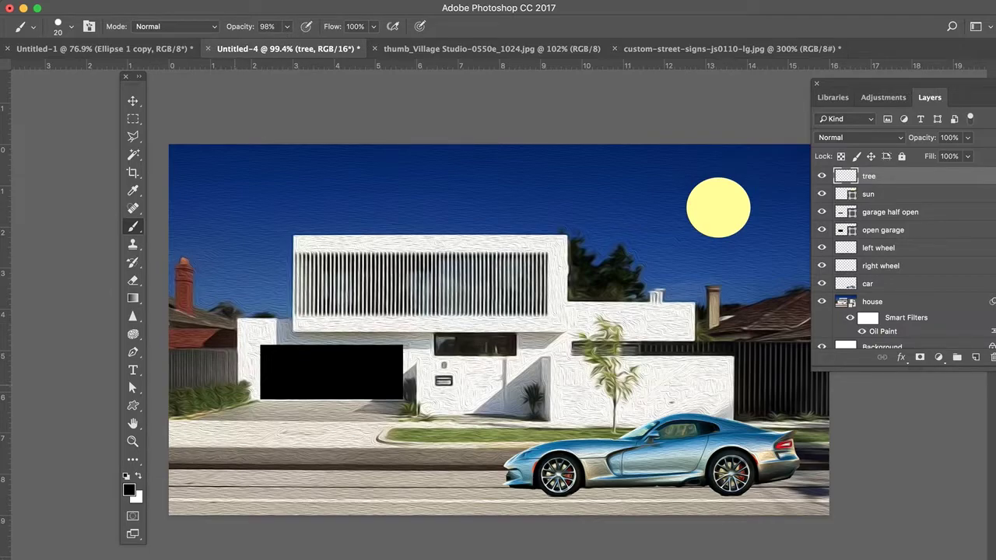
Paint a black tree trunk with a slanted top to the left of the house.
{"action": "left_click_drag", "start_coordinate": [350, 11], "coordinate": [350, 24]}
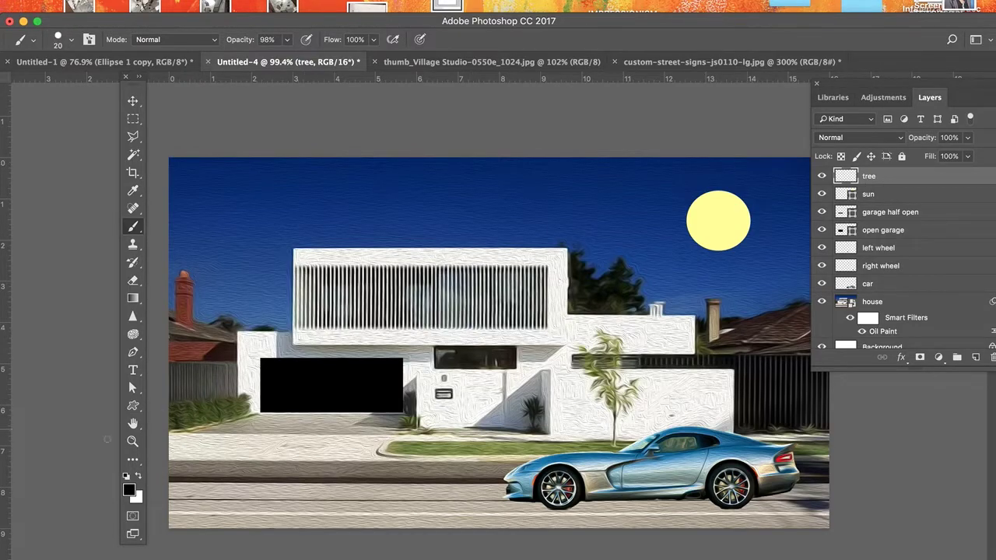
{"action": "left_click_drag", "start_coordinate": [199, 420], "coordinate": [202, 340]}
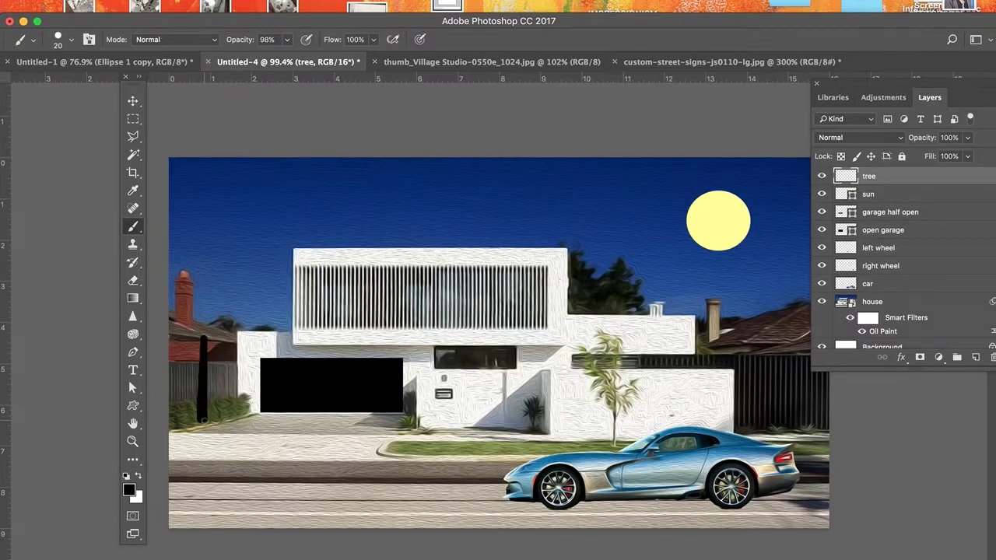
{"action": "left_click_drag", "start_coordinate": [203, 341], "coordinate": [198, 327]}
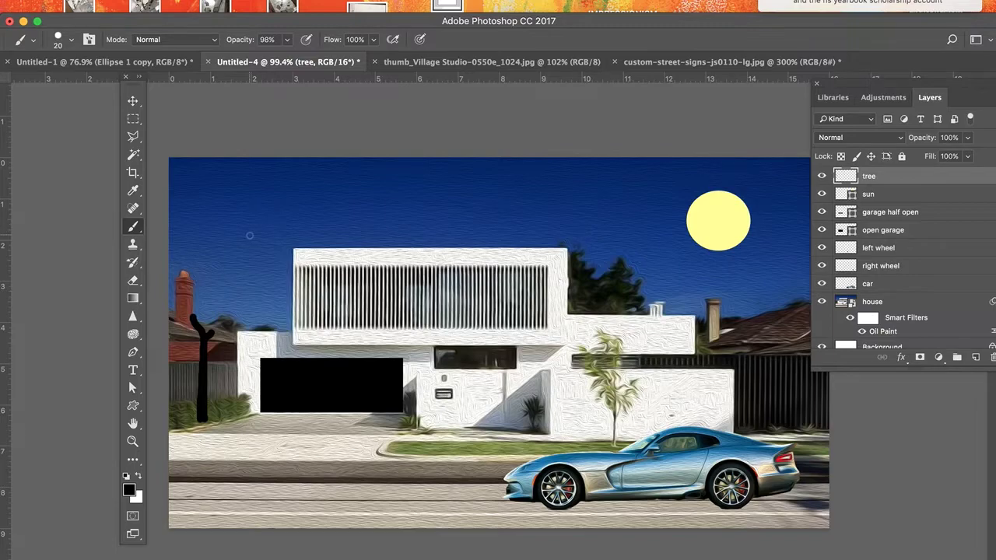
Set the foreground colour to dark red and repaint the trunk and branch with it.
{"action": "left_click", "coordinate": [128, 493]}
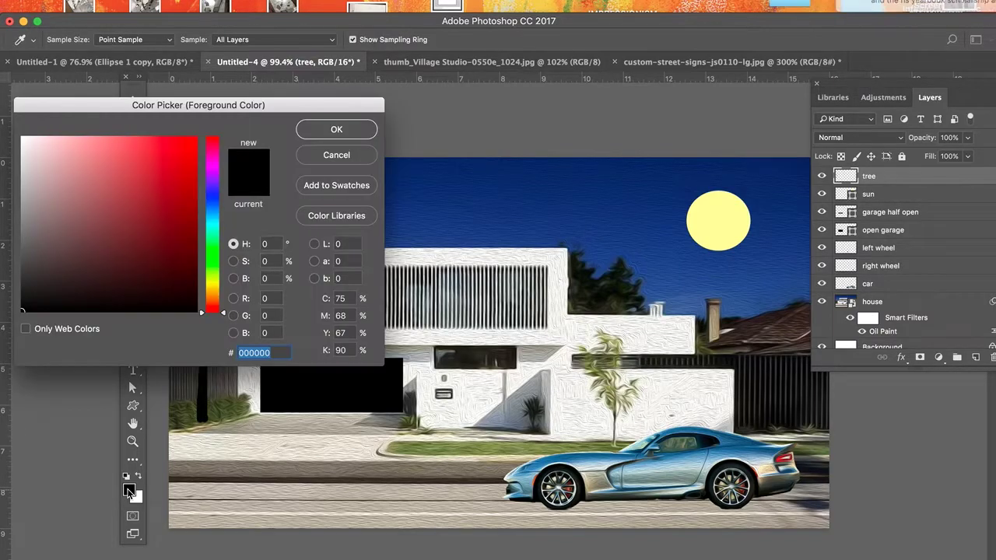
{"action": "left_click_drag", "start_coordinate": [129, 274], "coordinate": [94, 279]}
{"action": "left_click", "coordinate": [326, 130]}
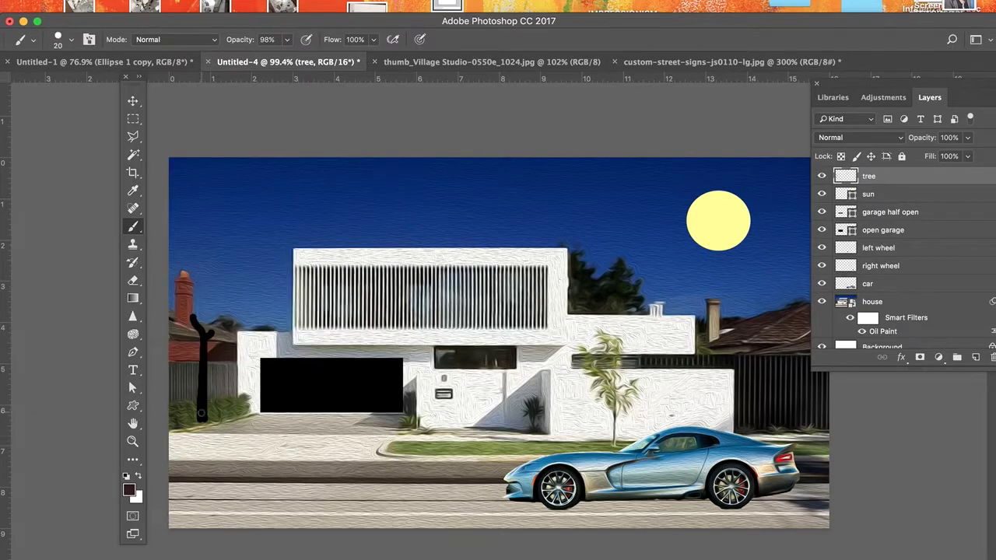
{"action": "mouse_move", "coordinate": [201, 392]}
{"action": "left_mouse_down"}
{"action": "mouse_move", "coordinate": [205, 345]}
{"action": "mouse_move", "coordinate": [205, 396]}
{"action": "left_mouse_up"}
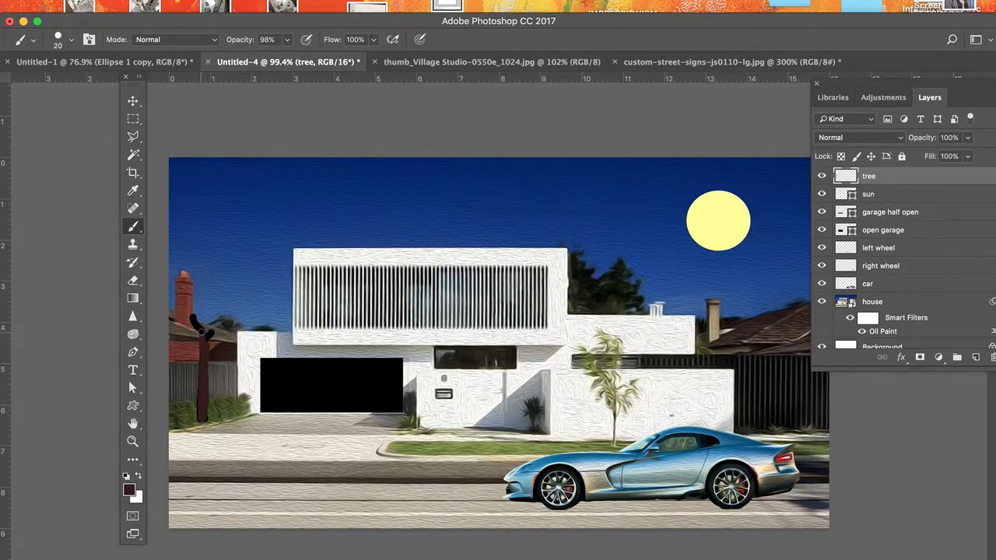
{"action": "left_click_drag", "start_coordinate": [202, 331], "coordinate": [195, 321]}
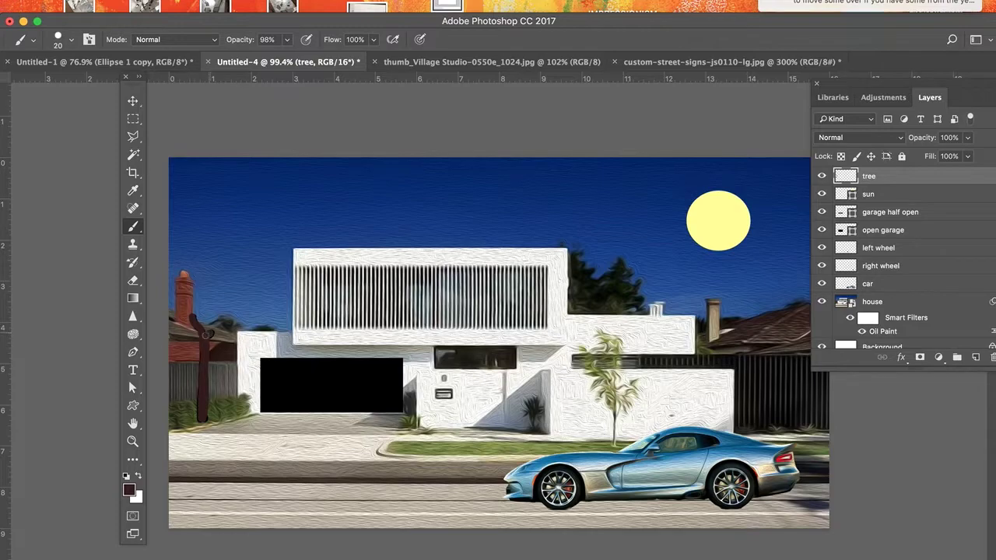
{"action": "left_click", "coordinate": [133, 227]}
Choose the 100 px scatter leaf brush and set the foreground colour to dark green.
{"action": "left_click", "coordinate": [134, 233]}
{"action": "left_click", "coordinate": [61, 36]}
{"action": "left_click", "coordinate": [49, 141]}
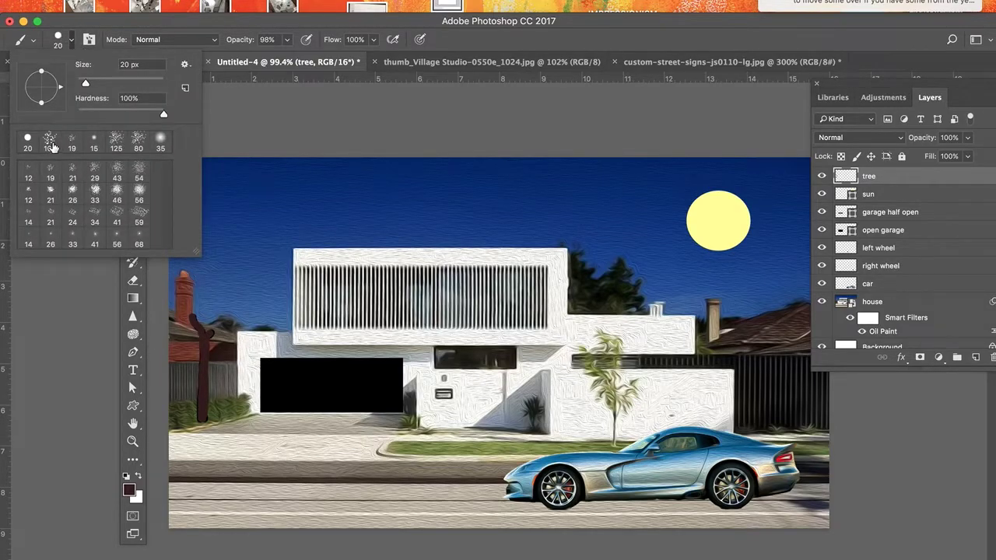
{"action": "left_click", "coordinate": [71, 40]}
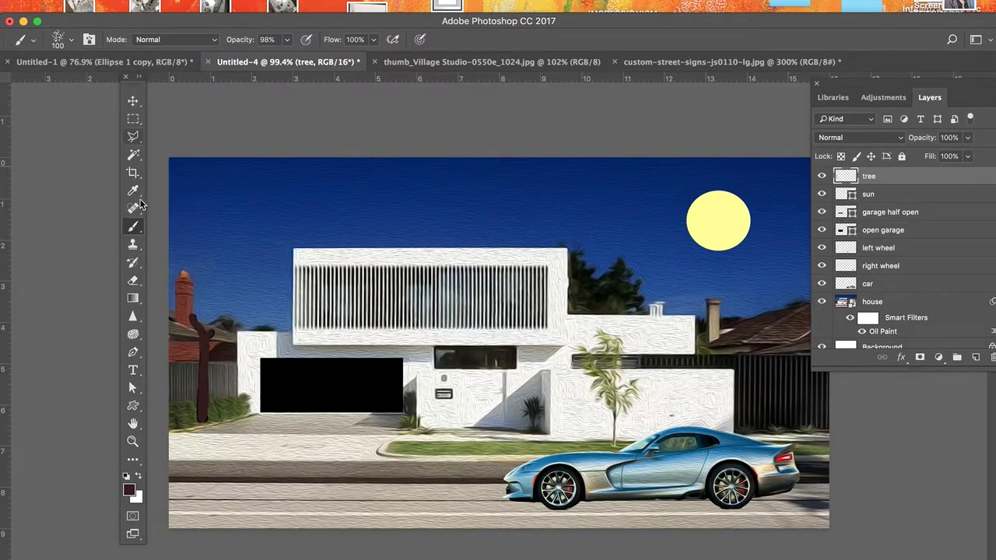
{"action": "left_click", "coordinate": [129, 491]}
{"action": "left_click_drag", "start_coordinate": [216, 271], "coordinate": [211, 257]}
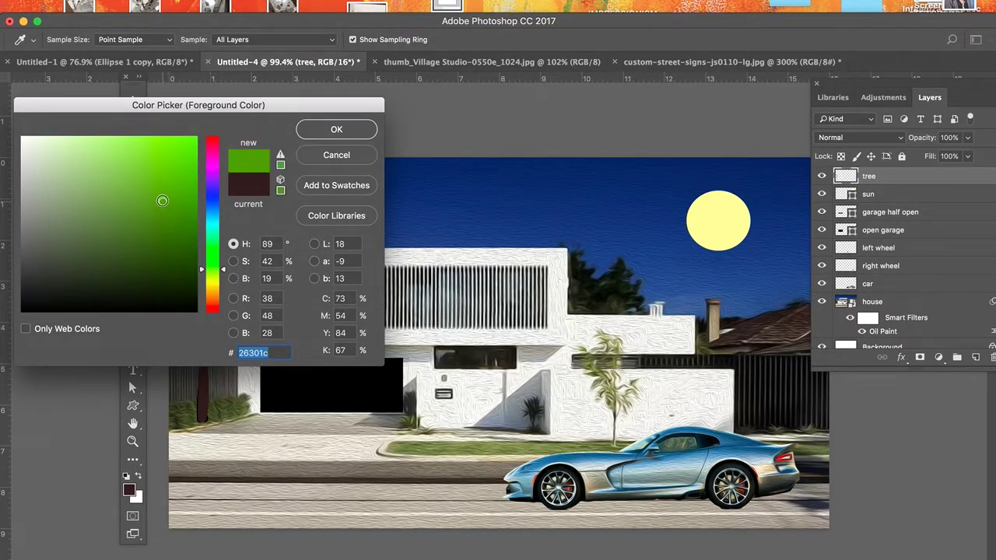
{"action": "left_click_drag", "start_coordinate": [159, 200], "coordinate": [189, 262]}
{"action": "left_click", "coordinate": [336, 129]}
Paint leaves over the top of the trunk, enlarging the brush to 250 and switching to a darker green.
{"action": "mouse_move", "coordinate": [222, 310]}
{"action": "left_mouse_down"}
{"action": "mouse_move", "coordinate": [210, 344]}
{"action": "mouse_move", "coordinate": [218, 317]}
{"action": "mouse_move", "coordinate": [208, 292]}
{"action": "mouse_move", "coordinate": [194, 294]}
{"action": "mouse_move", "coordinate": [249, 279]}
{"action": "mouse_move", "coordinate": [202, 271]}
{"action": "mouse_move", "coordinate": [211, 309]}
{"action": "mouse_move", "coordinate": [237, 325]}
{"action": "mouse_move", "coordinate": [204, 310]}
{"action": "mouse_move", "coordinate": [210, 290]}
{"action": "mouse_move", "coordinate": [187, 315]}
{"action": "left_mouse_up"}
{"action": "key", "text": "bracketright"}
{"action": "key", "text": "bracketright"}
{"action": "key", "text": "bracketright"}
{"action": "key", "text": "bracketright"}
{"action": "key", "text": "bracketright"}
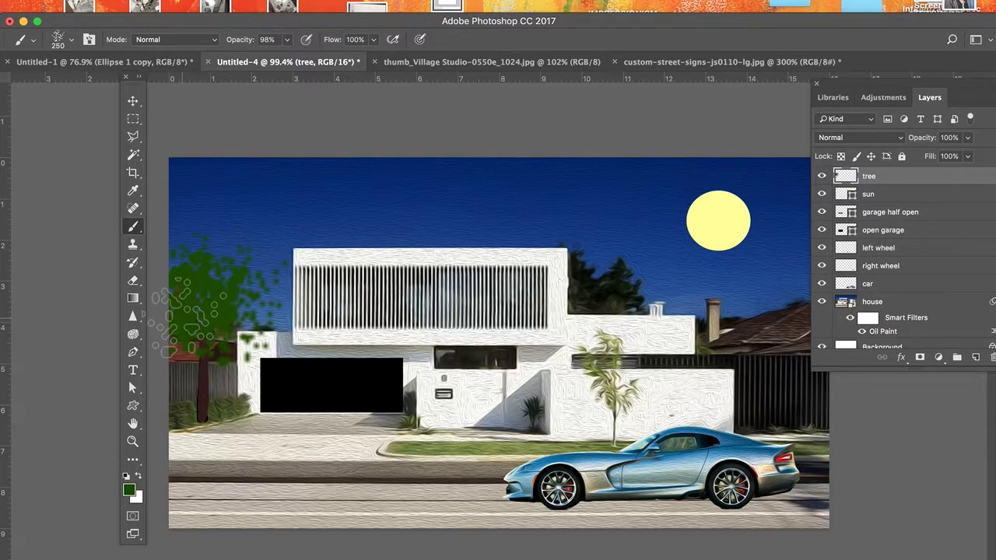
{"action": "left_click", "coordinate": [129, 490]}
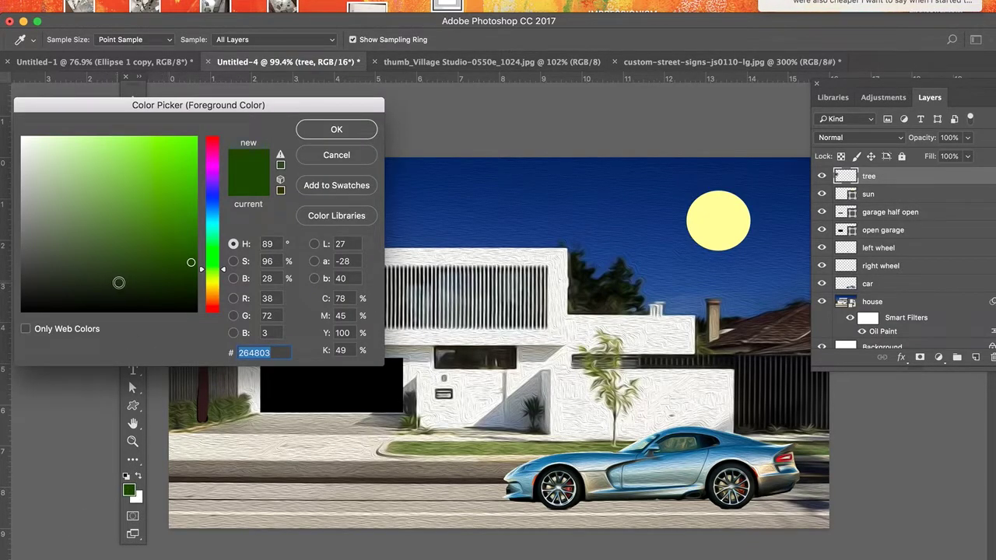
{"action": "left_click", "coordinate": [162, 275]}
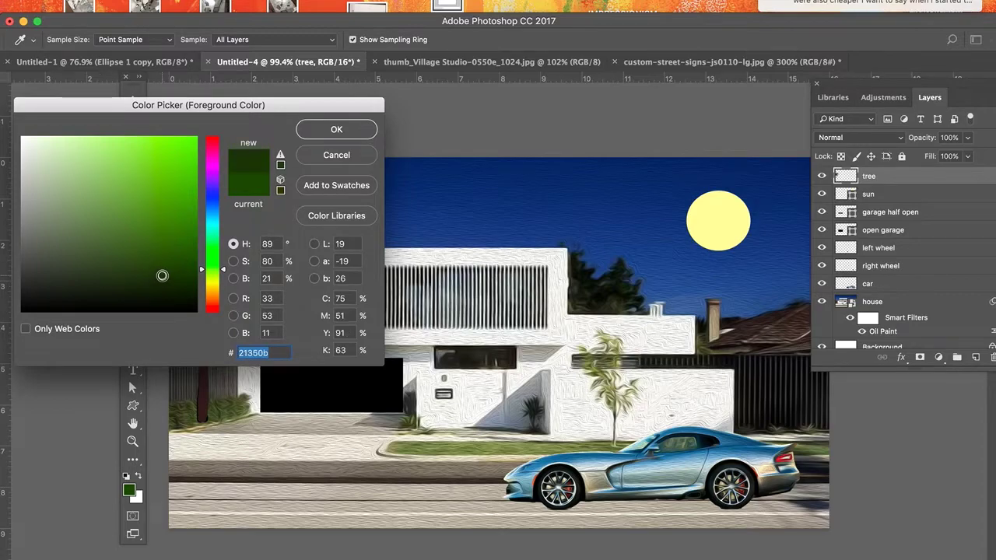
{"action": "left_click", "coordinate": [323, 134]}
{"action": "mouse_move", "coordinate": [203, 334]}
{"action": "left_mouse_down"}
{"action": "mouse_move", "coordinate": [194, 303]}
{"action": "mouse_move", "coordinate": [191, 311]}
{"action": "mouse_move", "coordinate": [214, 335]}
{"action": "mouse_move", "coordinate": [209, 253]}
{"action": "left_mouse_up"}
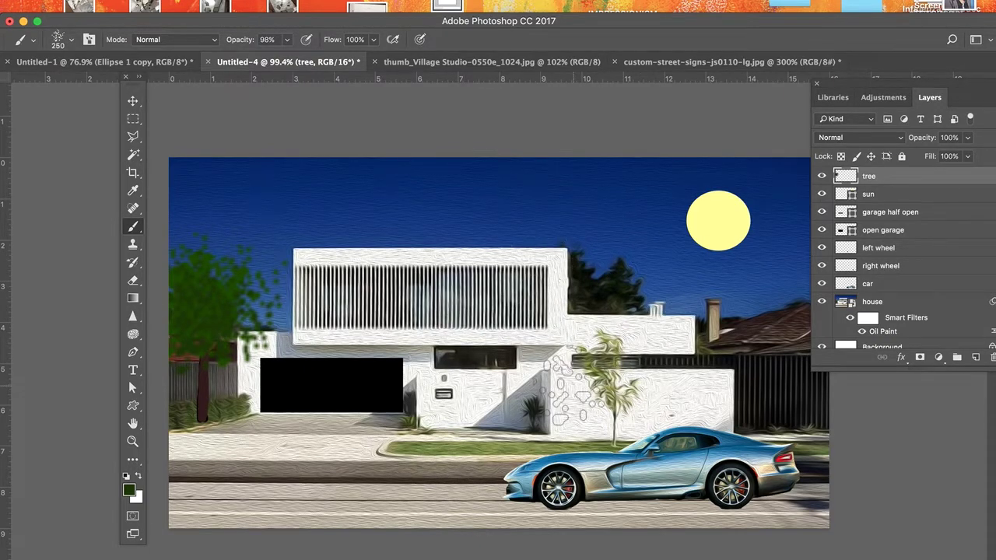
{"action": "left_click", "coordinate": [342, 0]}
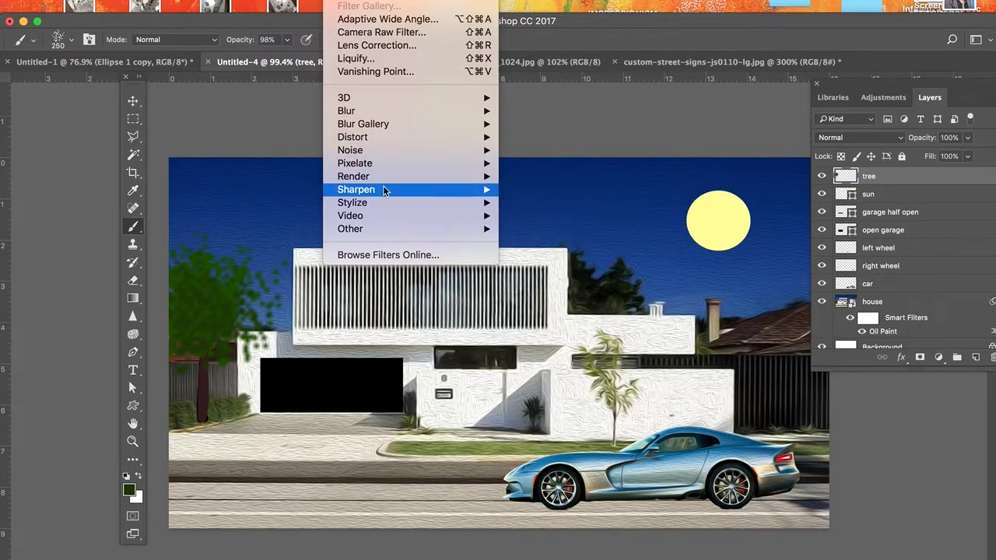
Apply Oil Paint (Stylization 5.2, Cleanliness 2.3, Scale 0.8, Bristle Detail 10) to the tree at 50% preview.
{"action": "mouse_move", "coordinate": [392, 203]}
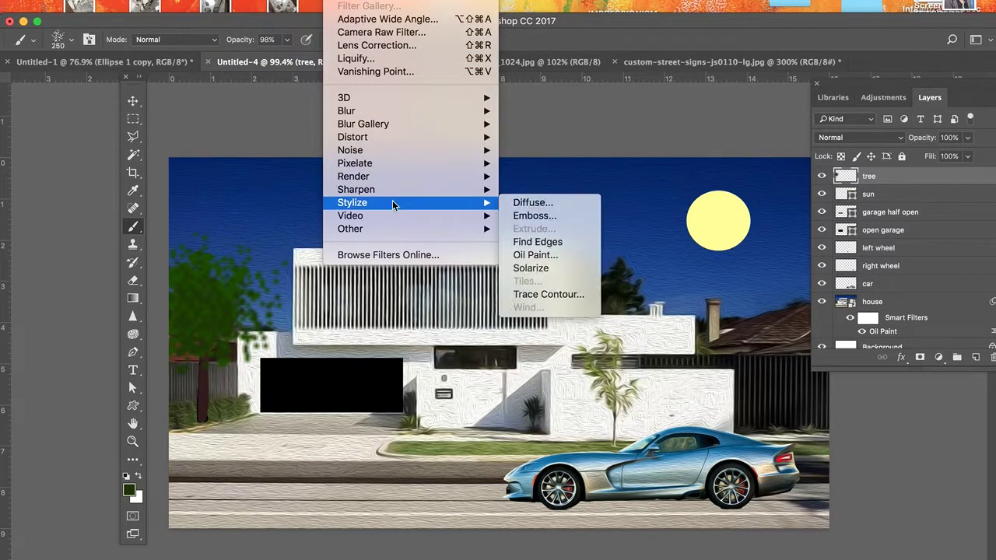
{"action": "left_click", "coordinate": [579, 256]}
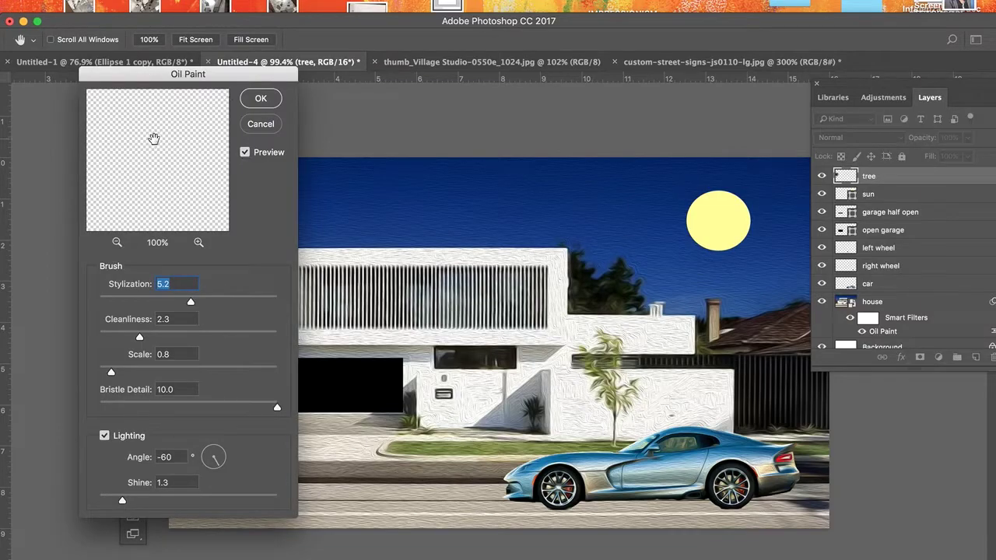
{"action": "left_click_drag", "start_coordinate": [151, 137], "coordinate": [220, 195]}
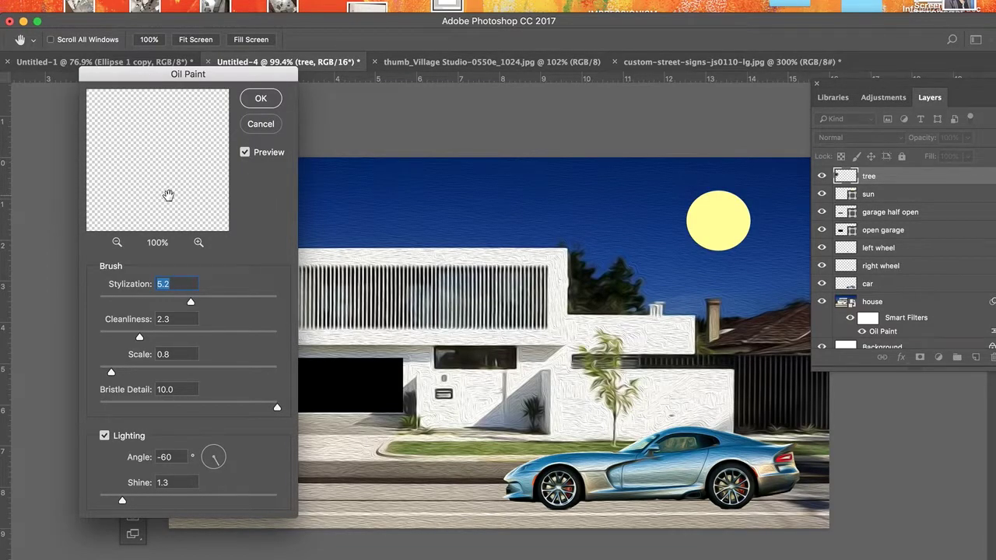
{"action": "left_click", "coordinate": [116, 242]}
{"action": "left_click", "coordinate": [116, 243]}
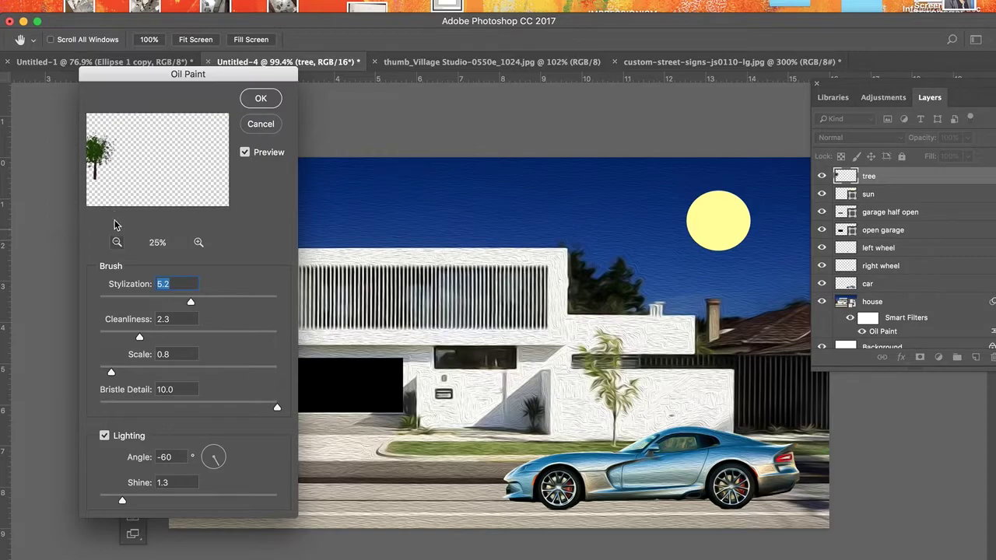
{"action": "left_click", "coordinate": [199, 244]}
{"action": "left_click", "coordinate": [199, 243]}
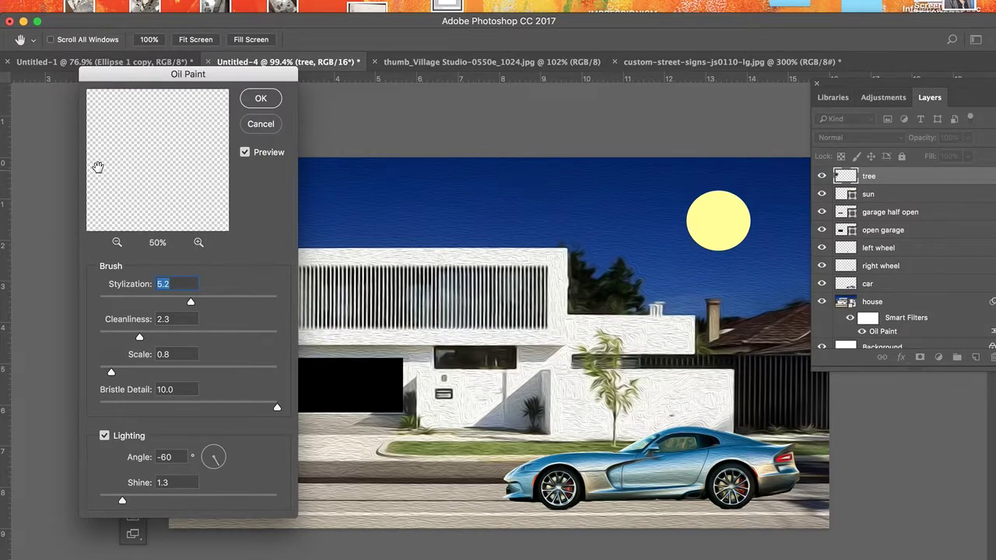
{"action": "left_click_drag", "start_coordinate": [97, 166], "coordinate": [195, 182]}
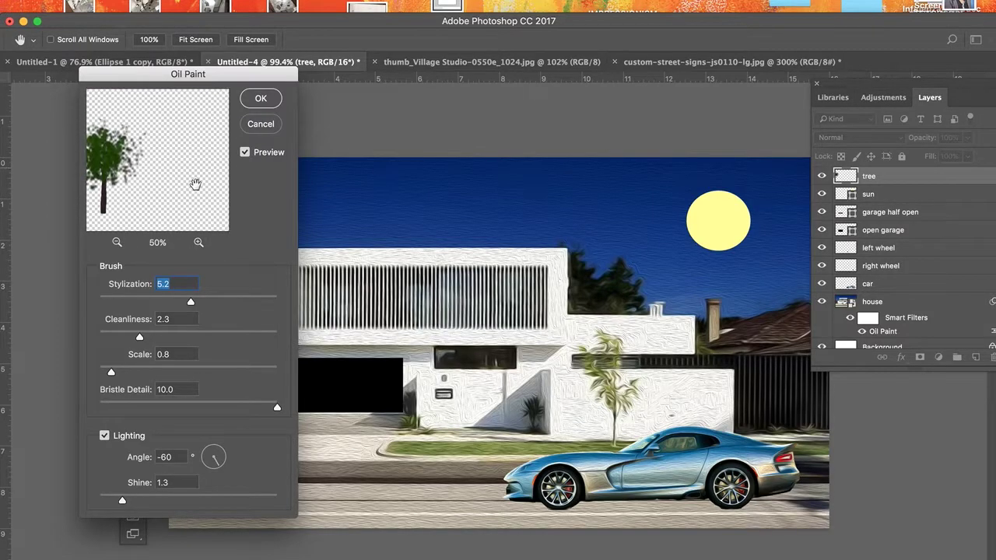
{"action": "left_click", "coordinate": [260, 98]}
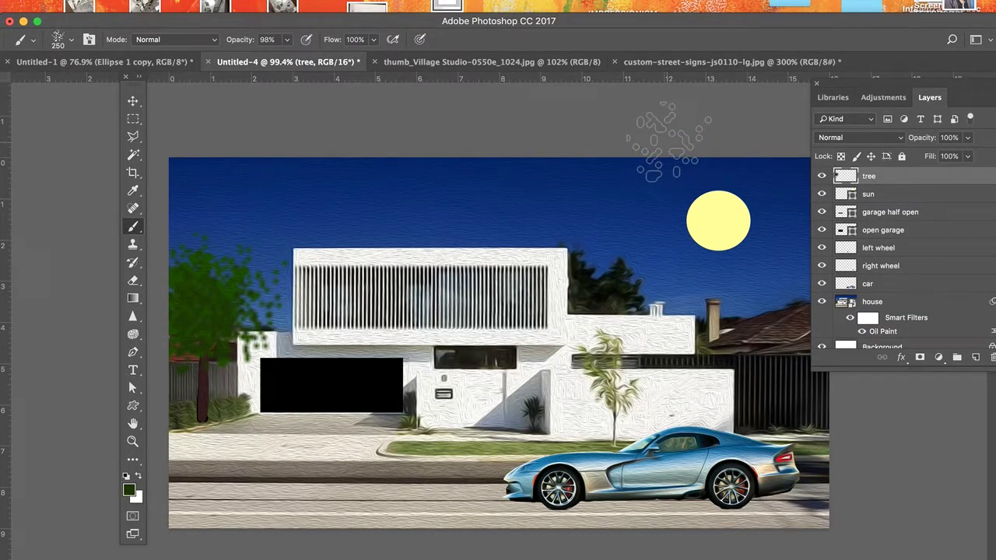
Convert the sun layer to a smart object and apply Oil Paint to it as a smart filter.
{"action": "left_click", "coordinate": [868, 195]}
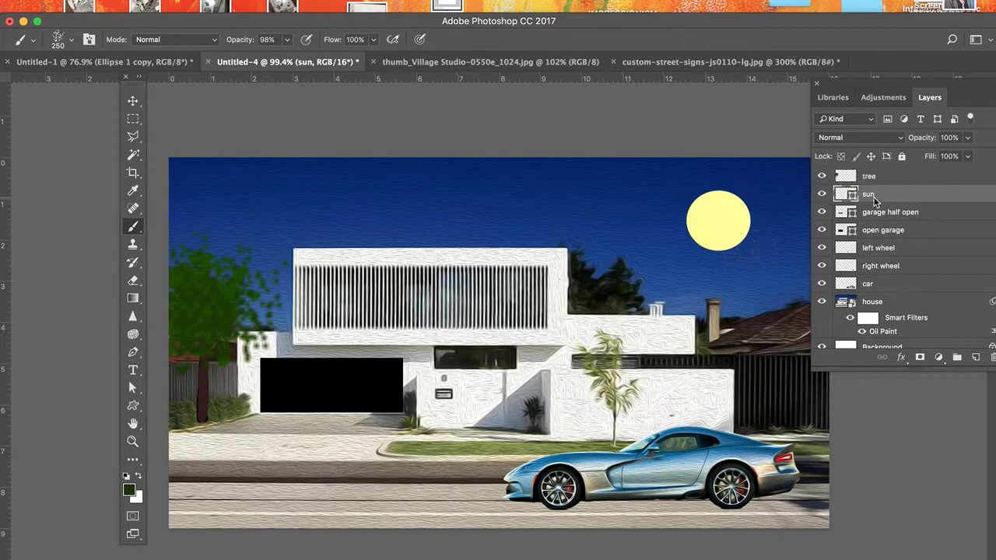
{"action": "left_click", "coordinate": [290, 2]}
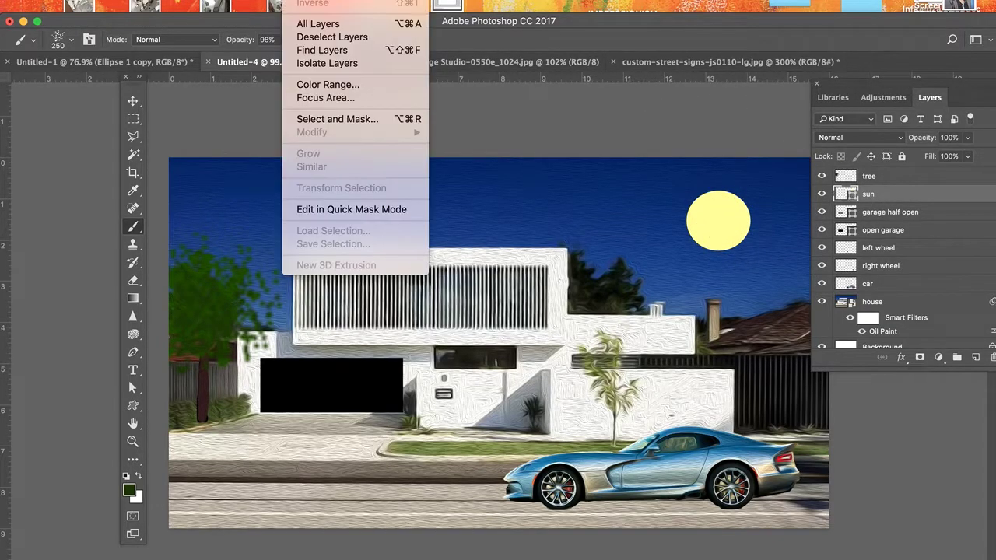
{"action": "mouse_move", "coordinate": [343, 3]}
{"action": "mouse_move", "coordinate": [378, 202]}
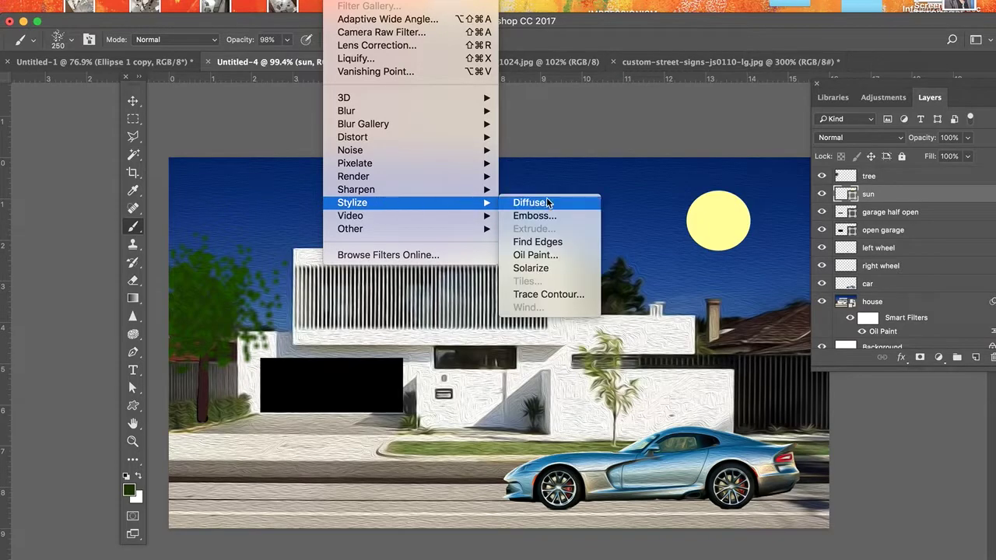
{"action": "left_click", "coordinate": [551, 255]}
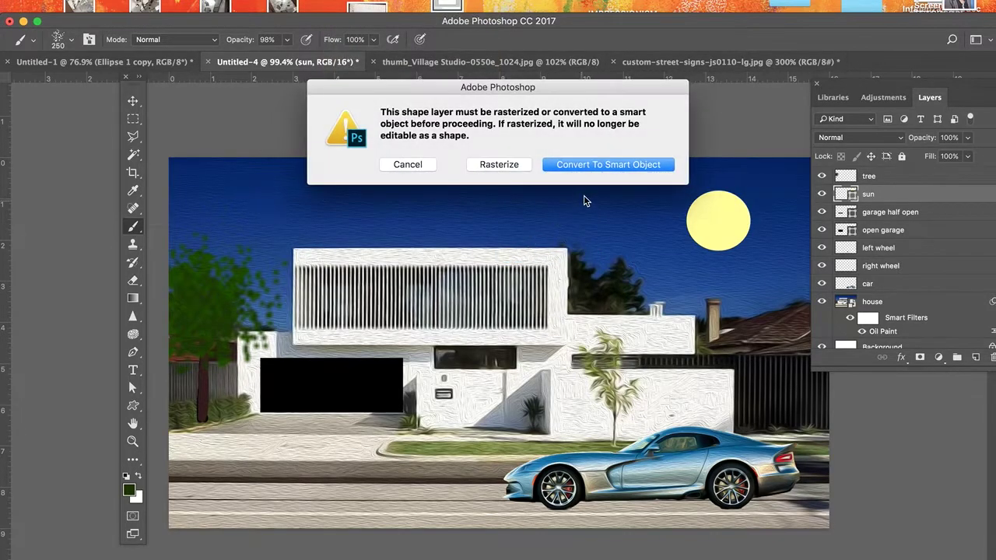
{"action": "key", "text": "Return"}
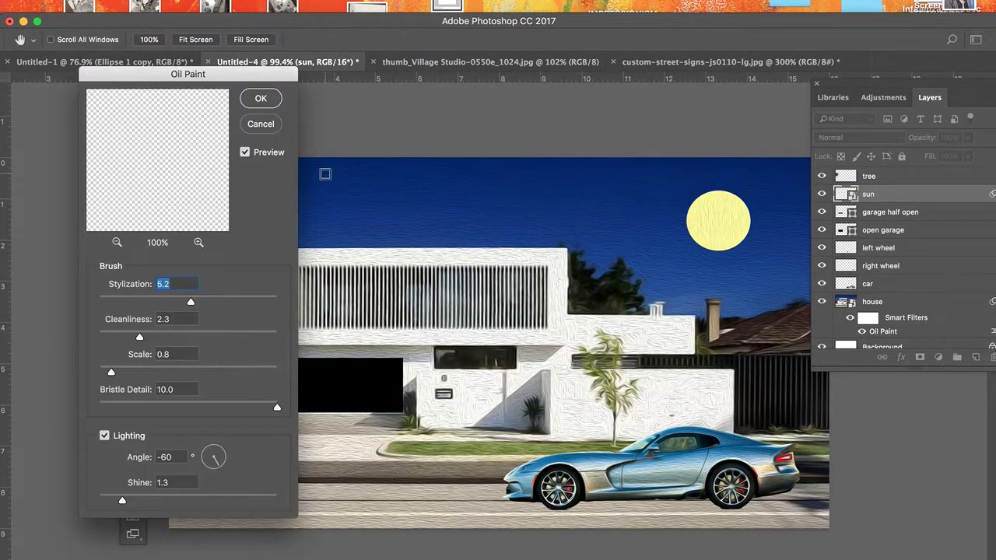
{"action": "left_click", "coordinate": [261, 100]}
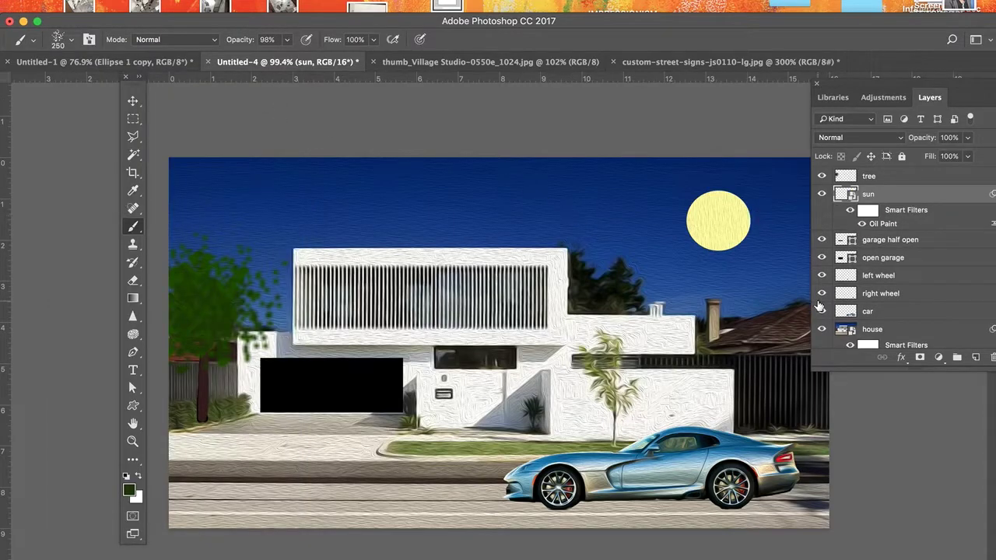